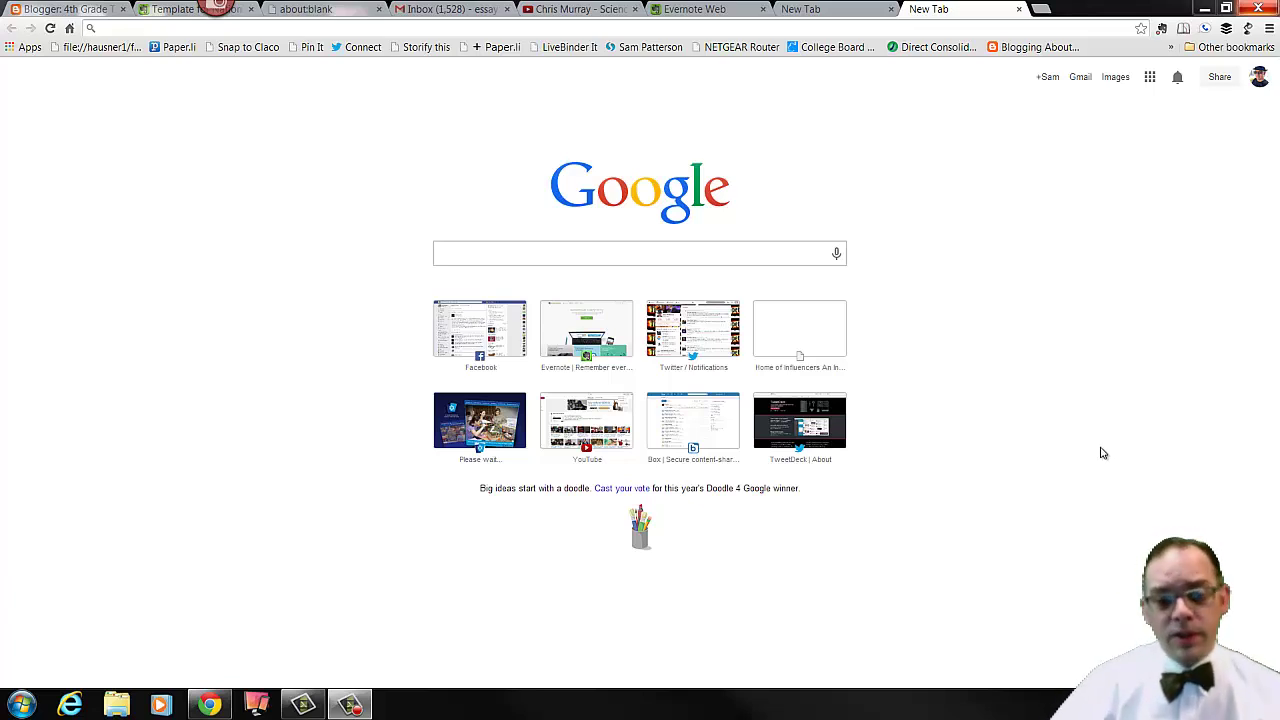
{"action": "left_click", "coordinate": [769, 251]}
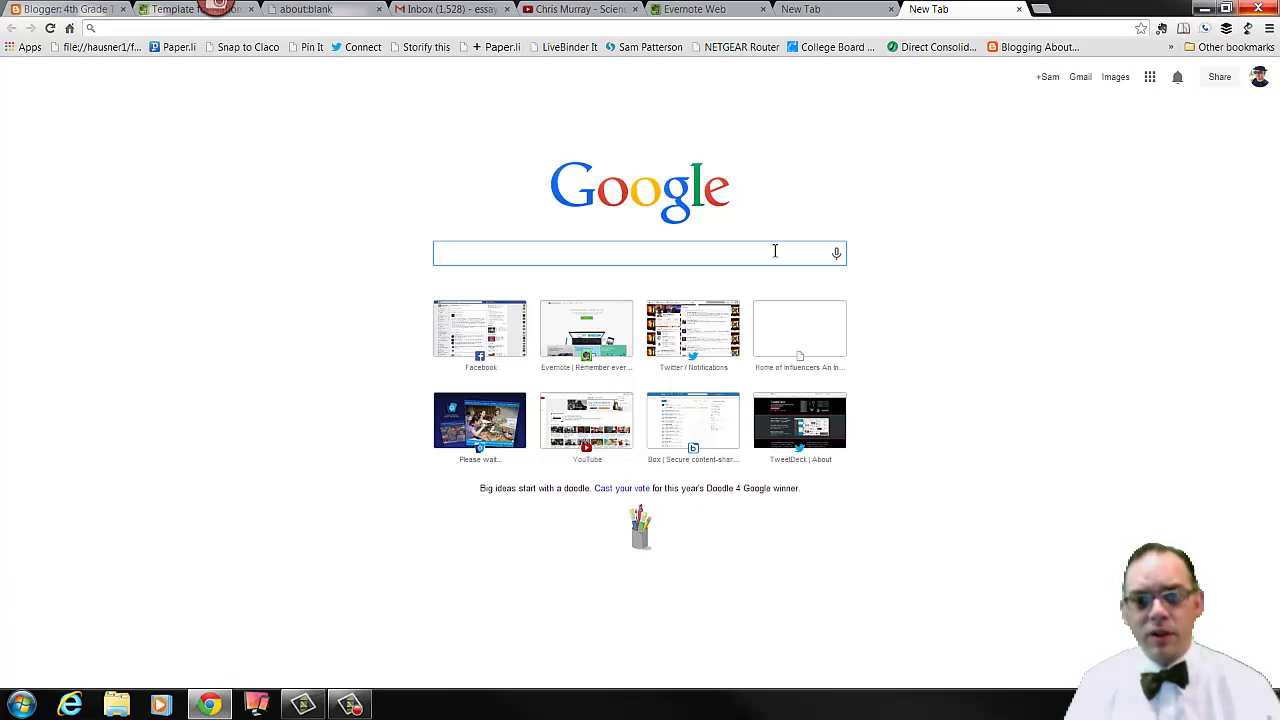
{"action": "type", "text": "google"}
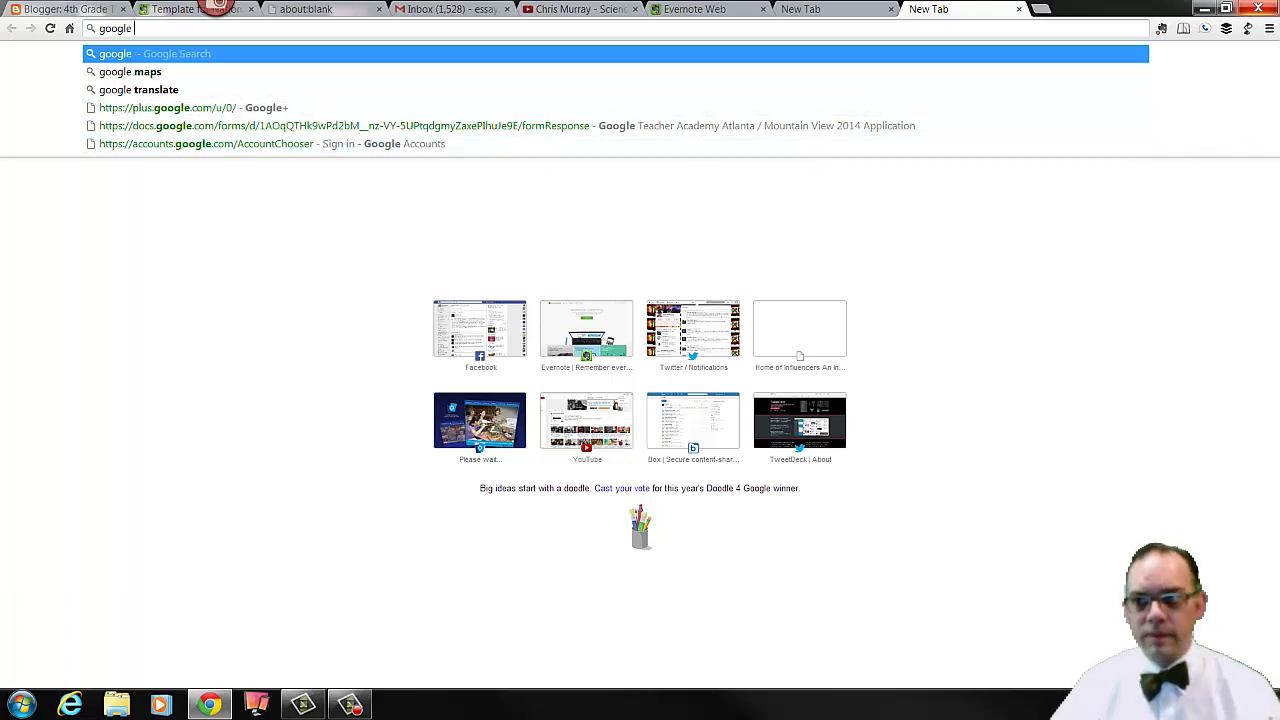
{"action": "key", "text": "Escape"}
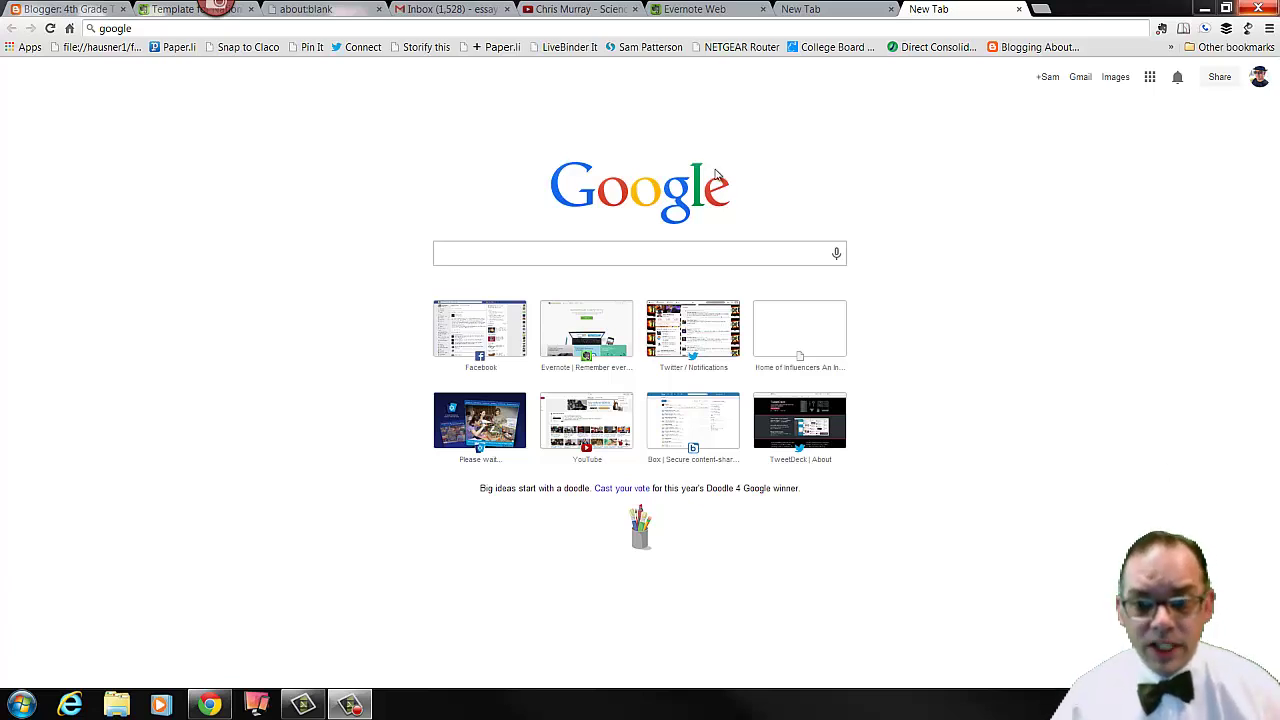
- Search Google for "google advanced image search" and open the Advanced Image Search page from the results
{"action": "left_click", "coordinate": [749, 251]}
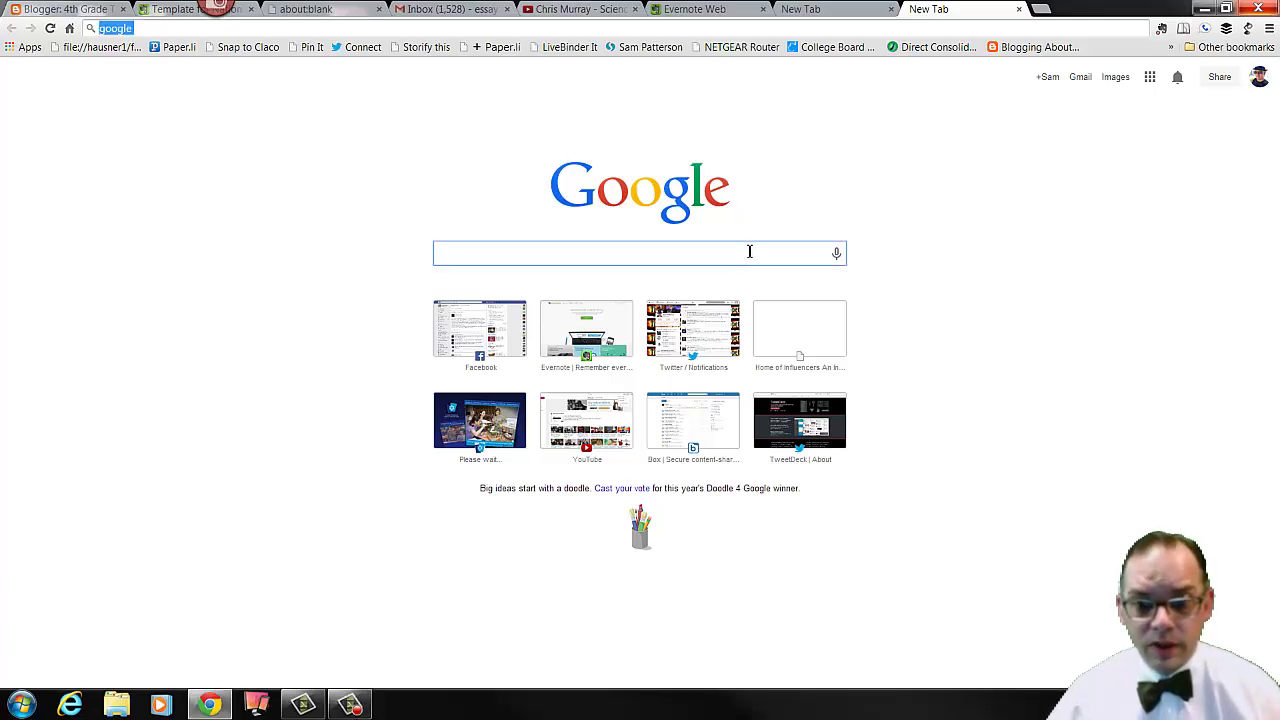
{"action": "type", "text": "googl"}
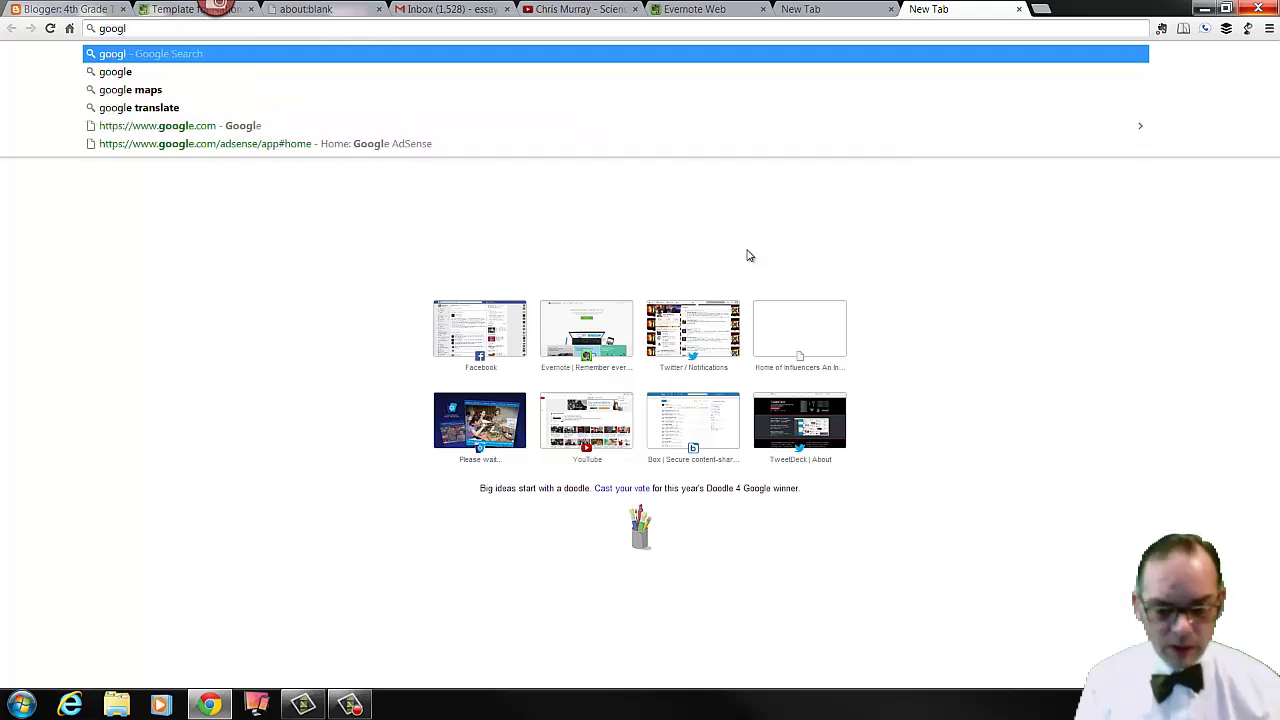
{"action": "type", "text": "e adva"}
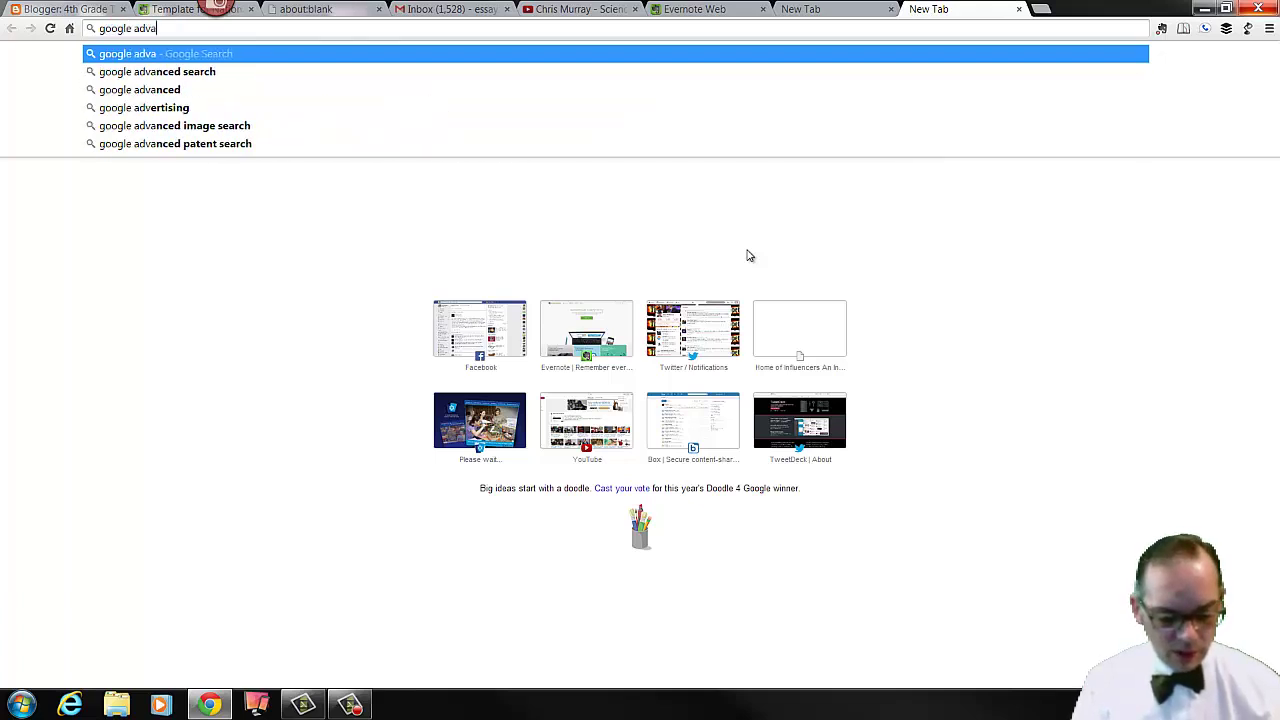
{"action": "type", "text": "nced image "}
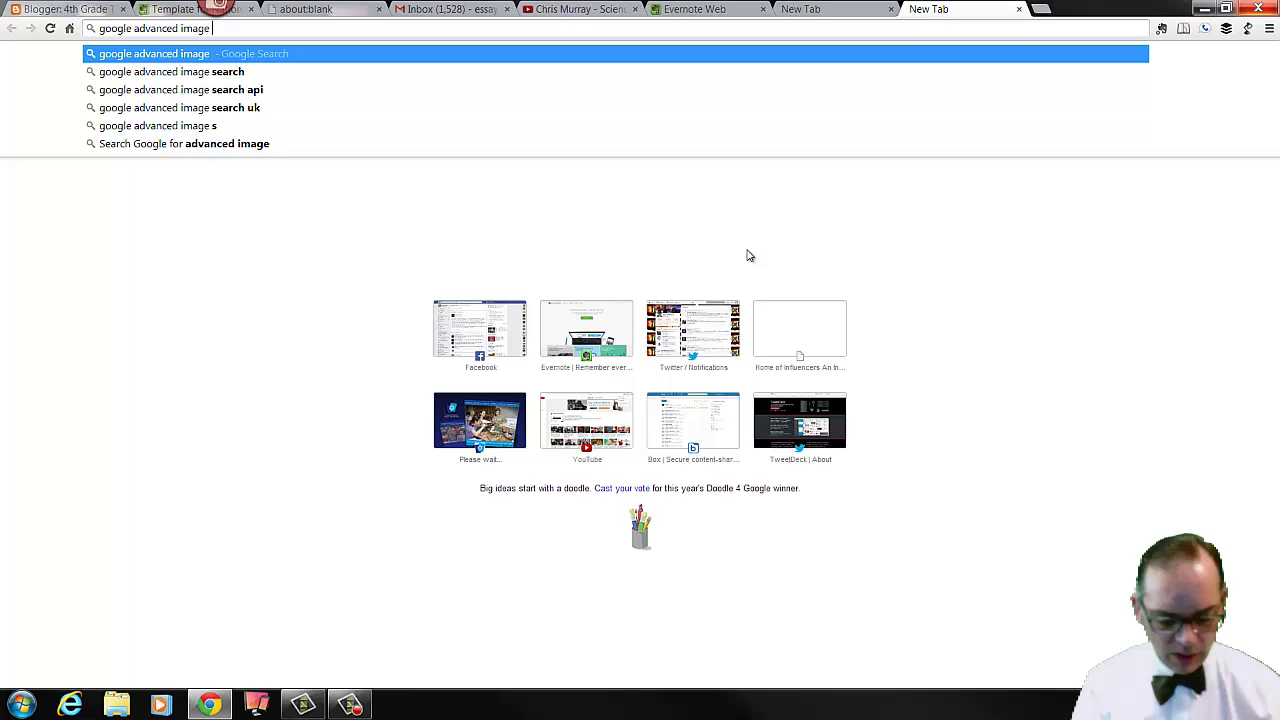
{"action": "type", "text": "search"}
{"action": "key", "text": "Return"}
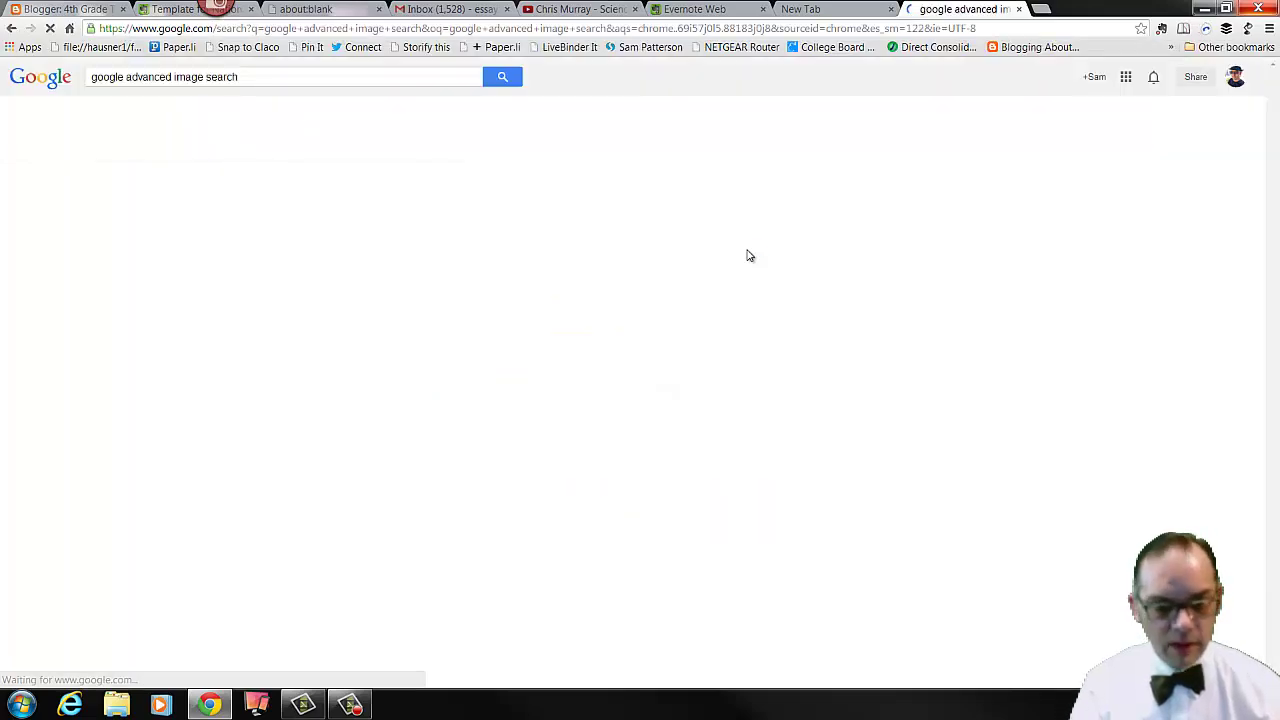
{"action": "left_click", "coordinate": [252, 178]}
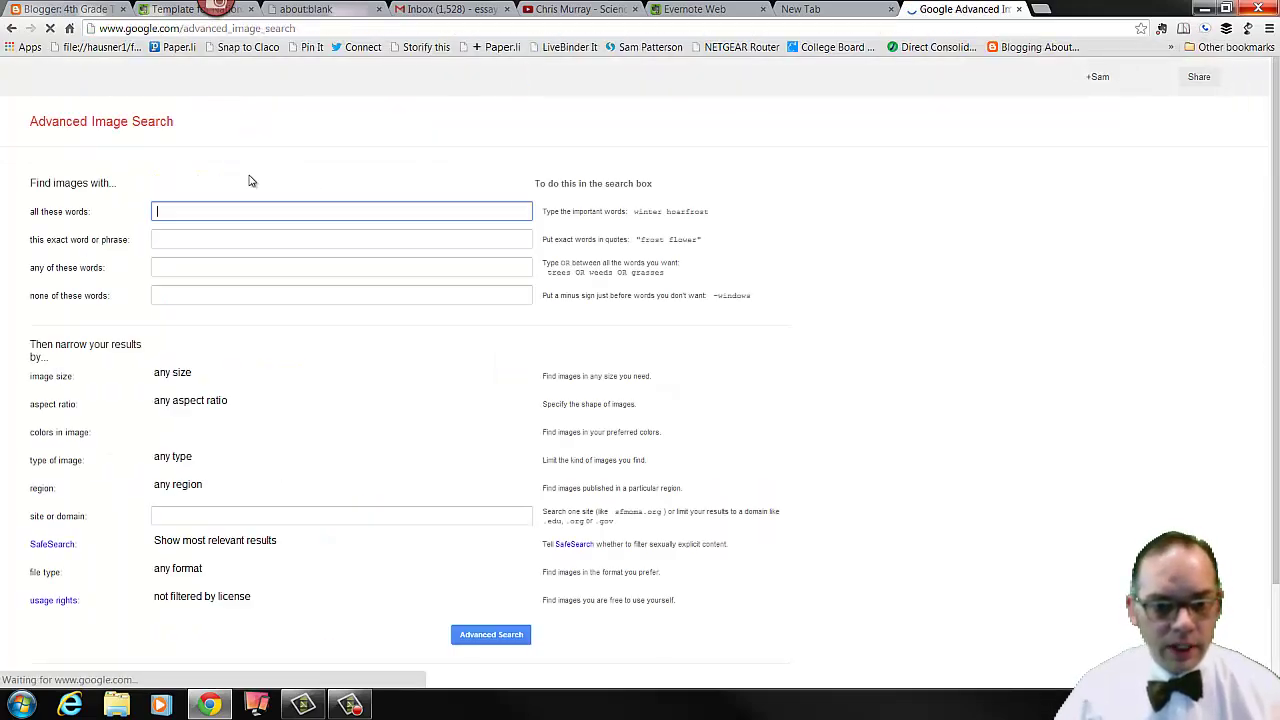
- Run an advanced image search for all these words: "Pinnacles national park"
{"action": "scroll", "coordinate": [414, 366], "scroll_direction": "down", "scroll_amount": 2}
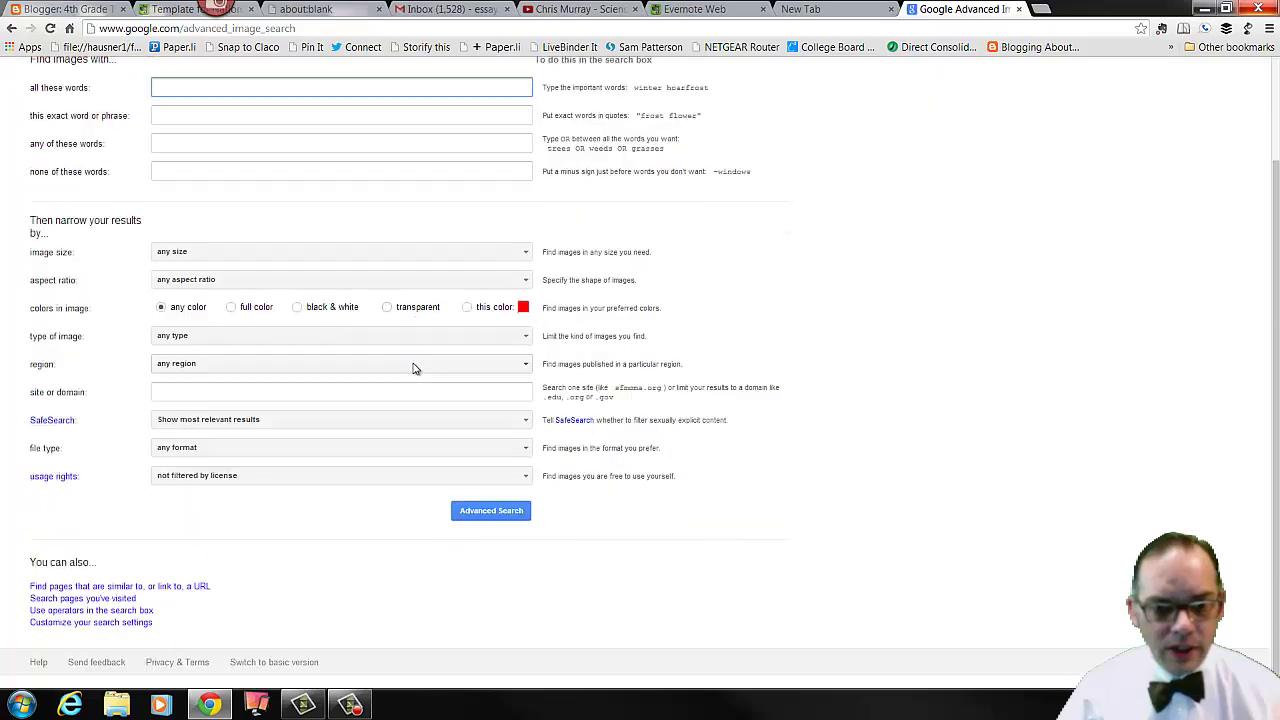
{"action": "scroll", "coordinate": [414, 369], "scroll_direction": "up", "scroll_amount": 2}
{"action": "scroll", "coordinate": [414, 368], "scroll_direction": "down", "scroll_amount": 1}
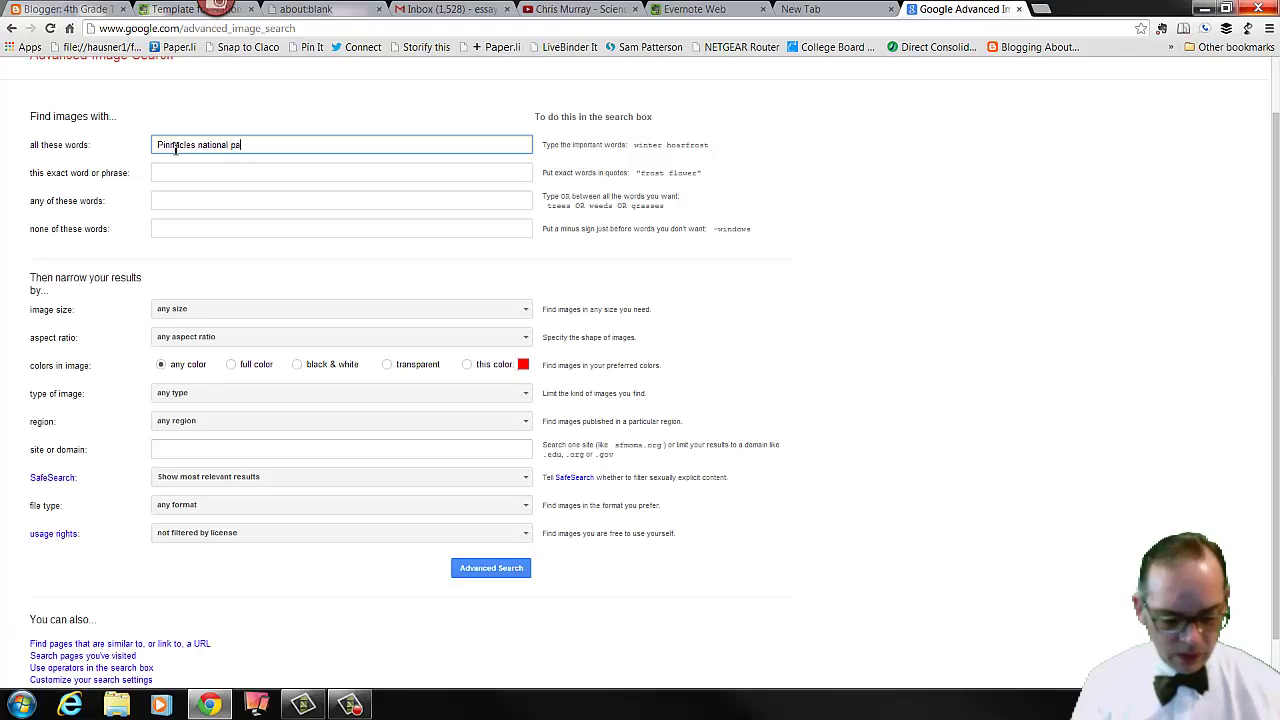
{"action": "scroll", "coordinate": [175, 148], "scroll_direction": "up", "scroll_amount": 1}
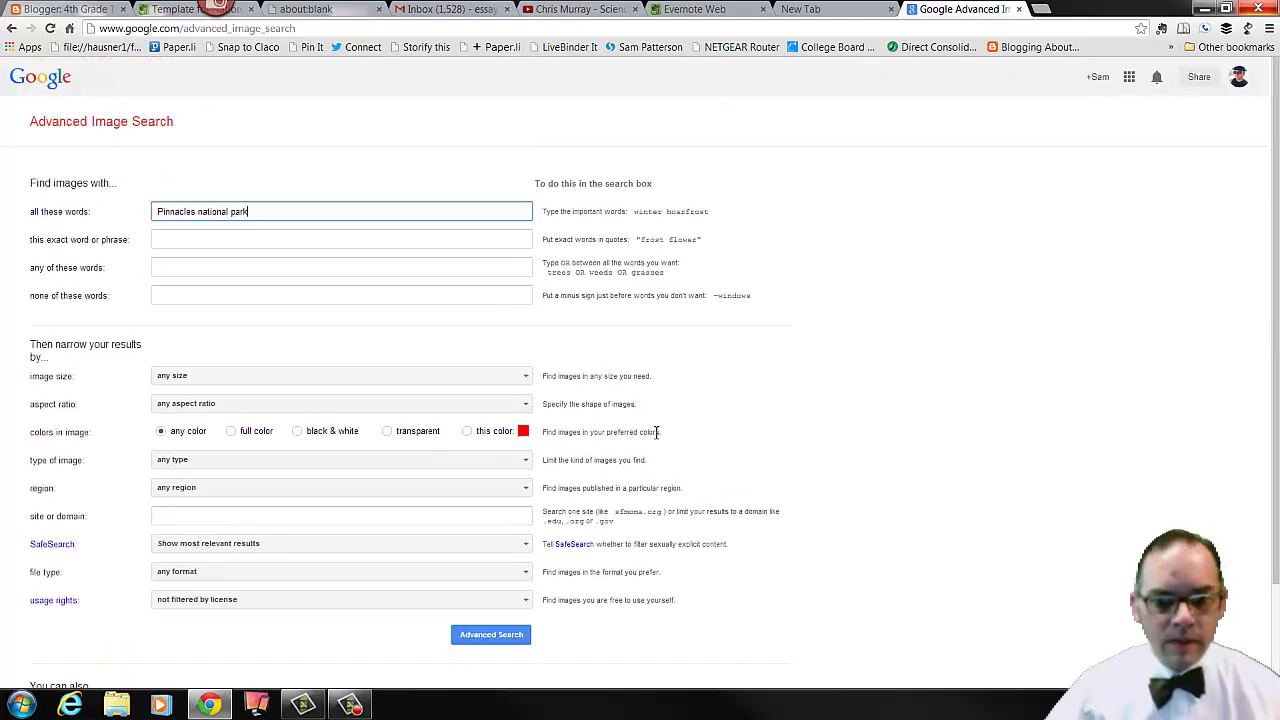
{"action": "left_click", "coordinate": [490, 635]}
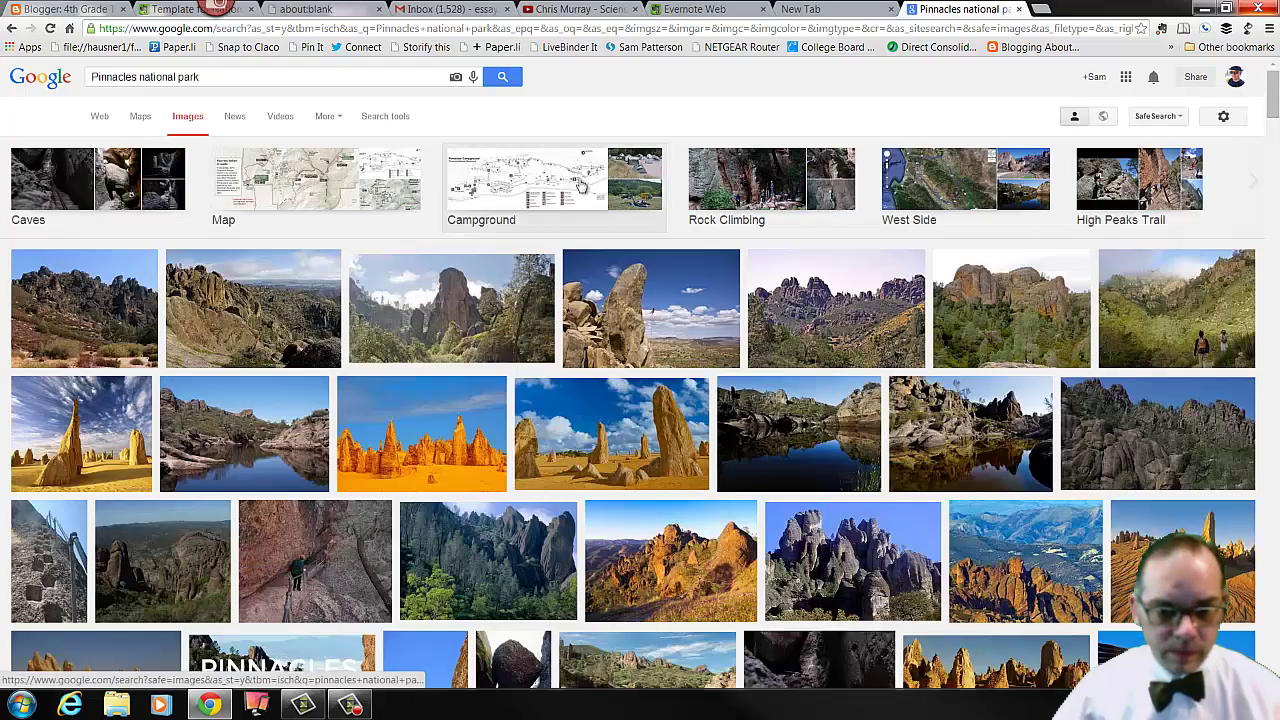
- Filter the Pinnacles image results by usage rights to those labeled for noncommercial reuse with modification
{"action": "scroll", "coordinate": [938, 364], "scroll_direction": "down", "scroll_amount": 1}
{"action": "scroll", "coordinate": [938, 364], "scroll_direction": "down", "scroll_amount": 9}
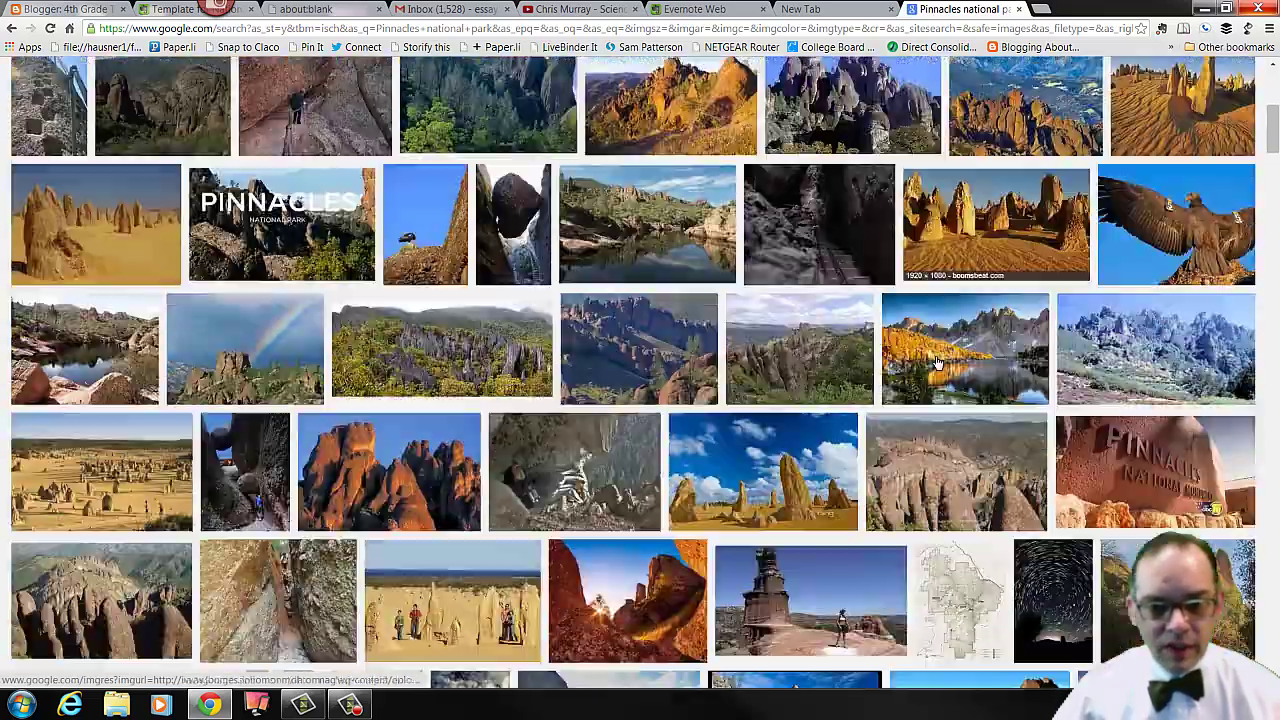
{"action": "scroll", "coordinate": [938, 364], "scroll_direction": "up", "scroll_amount": 2}
{"action": "scroll", "coordinate": [938, 364], "scroll_direction": "up", "scroll_amount": 7}
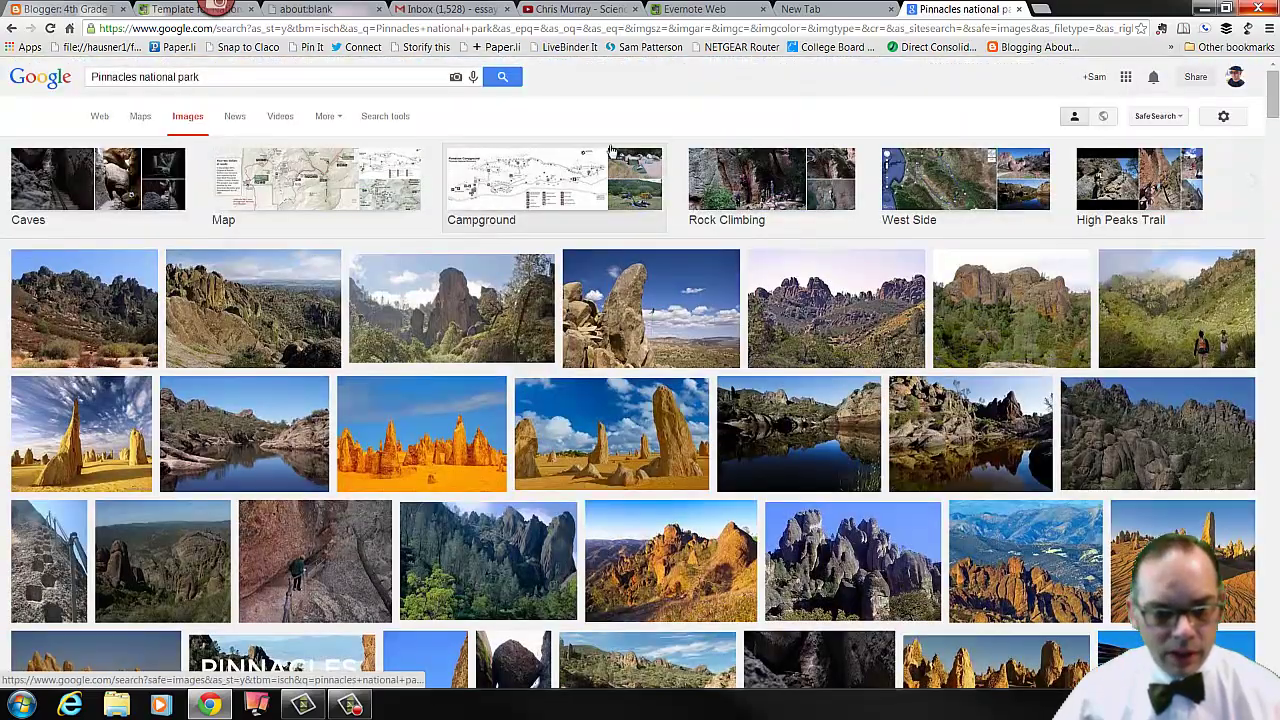
{"action": "left_click", "coordinate": [399, 118]}
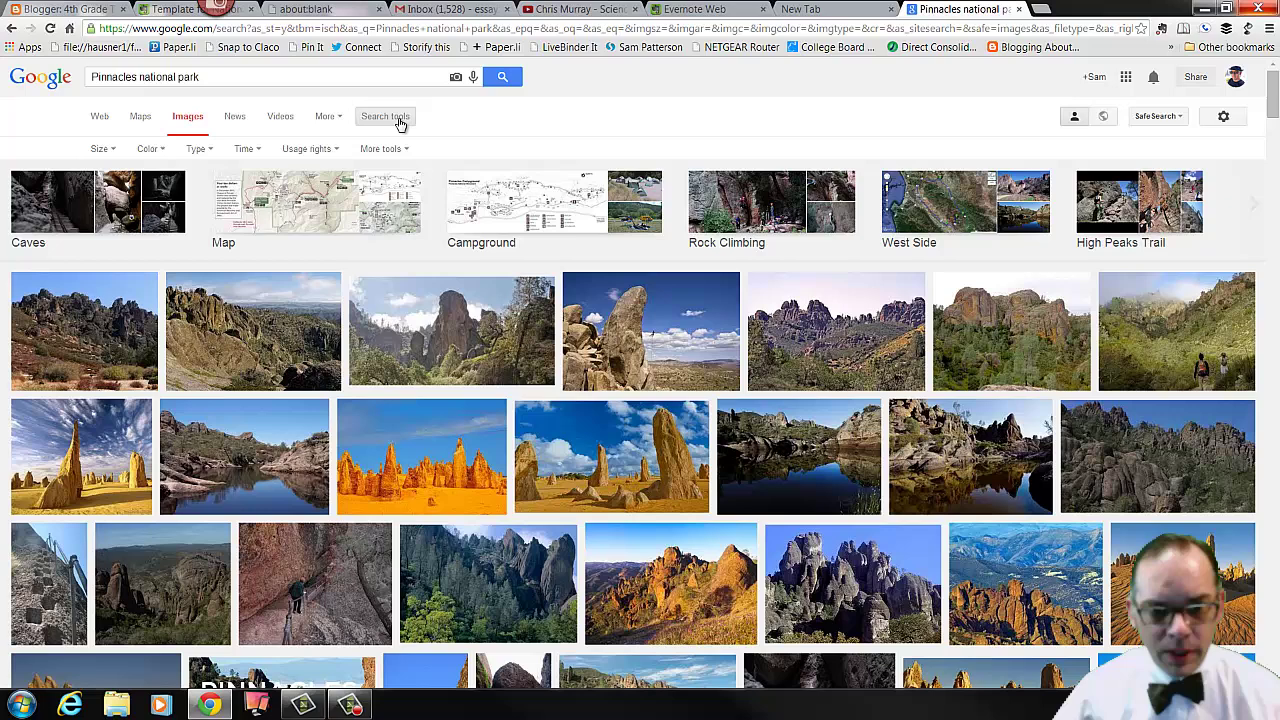
{"action": "left_click", "coordinate": [333, 152]}
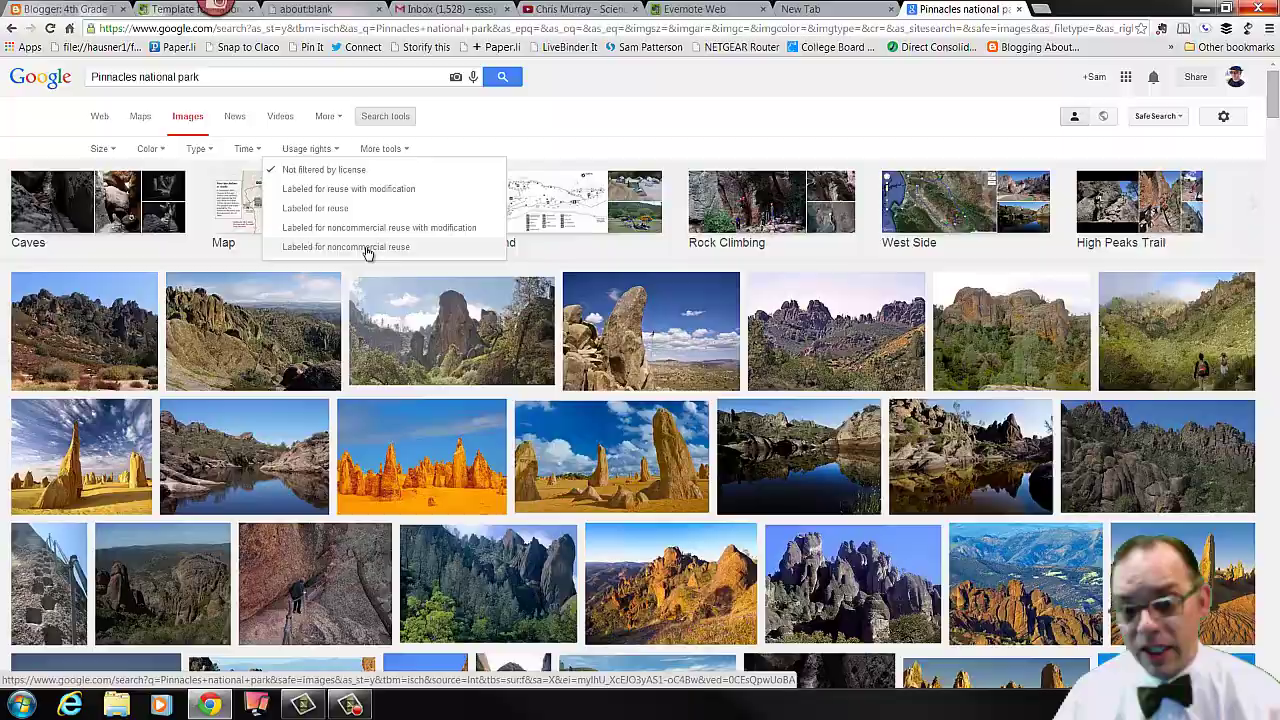
{"action": "mouse_move", "coordinate": [1274, 100]}
{"action": "left_mouse_down"}
{"action": "mouse_move", "coordinate": [1274, 121]}
{"action": "mouse_move", "coordinate": [1274, 100]}
{"action": "left_mouse_up"}
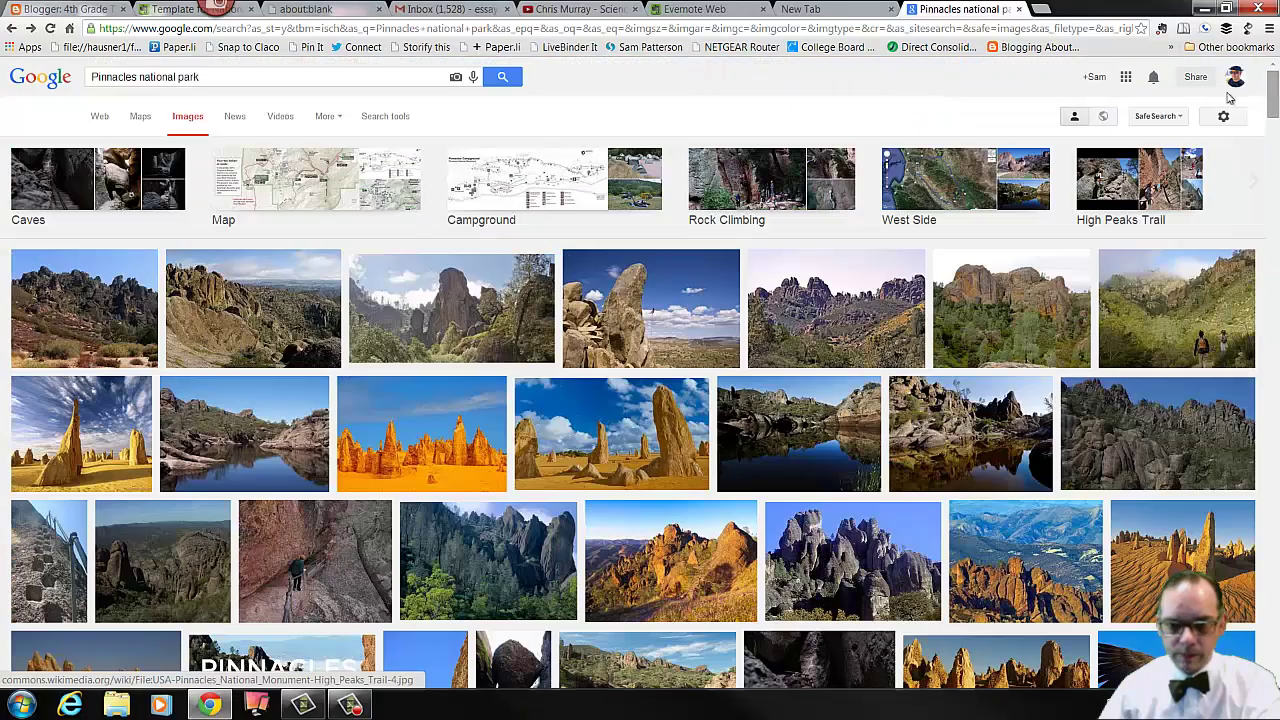
{"action": "left_click", "coordinate": [391, 117]}
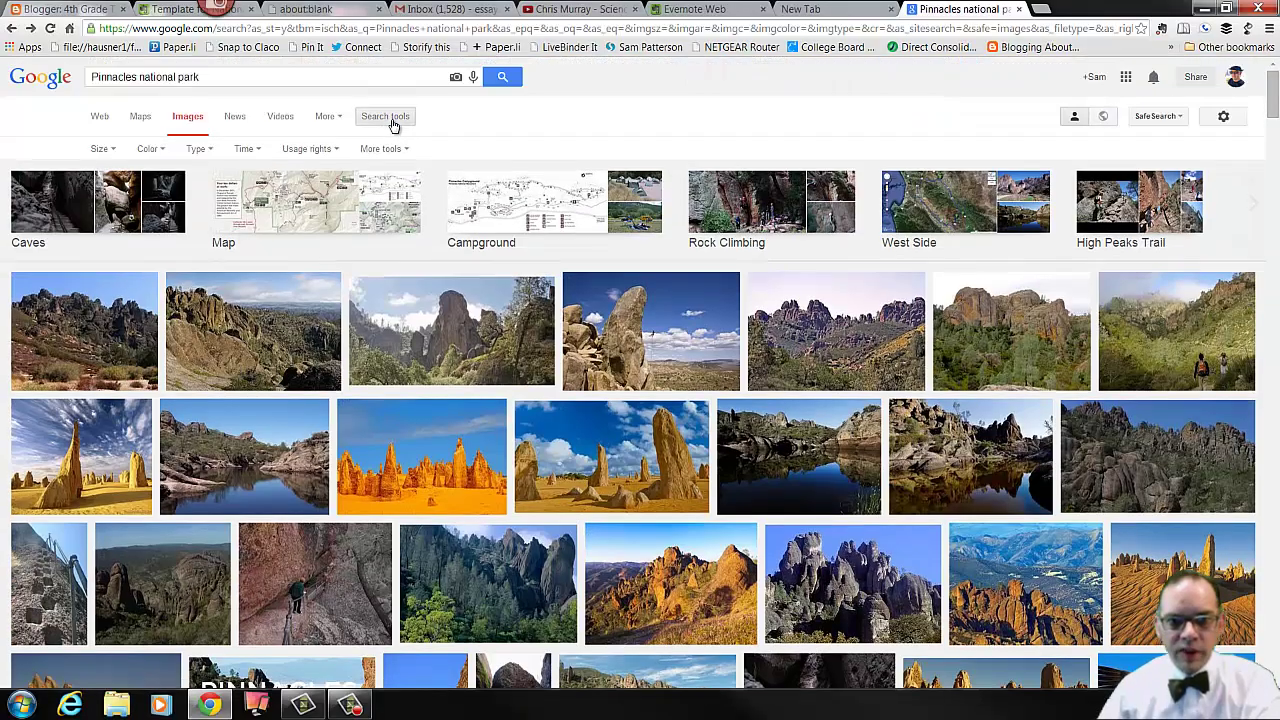
{"action": "left_click", "coordinate": [331, 150]}
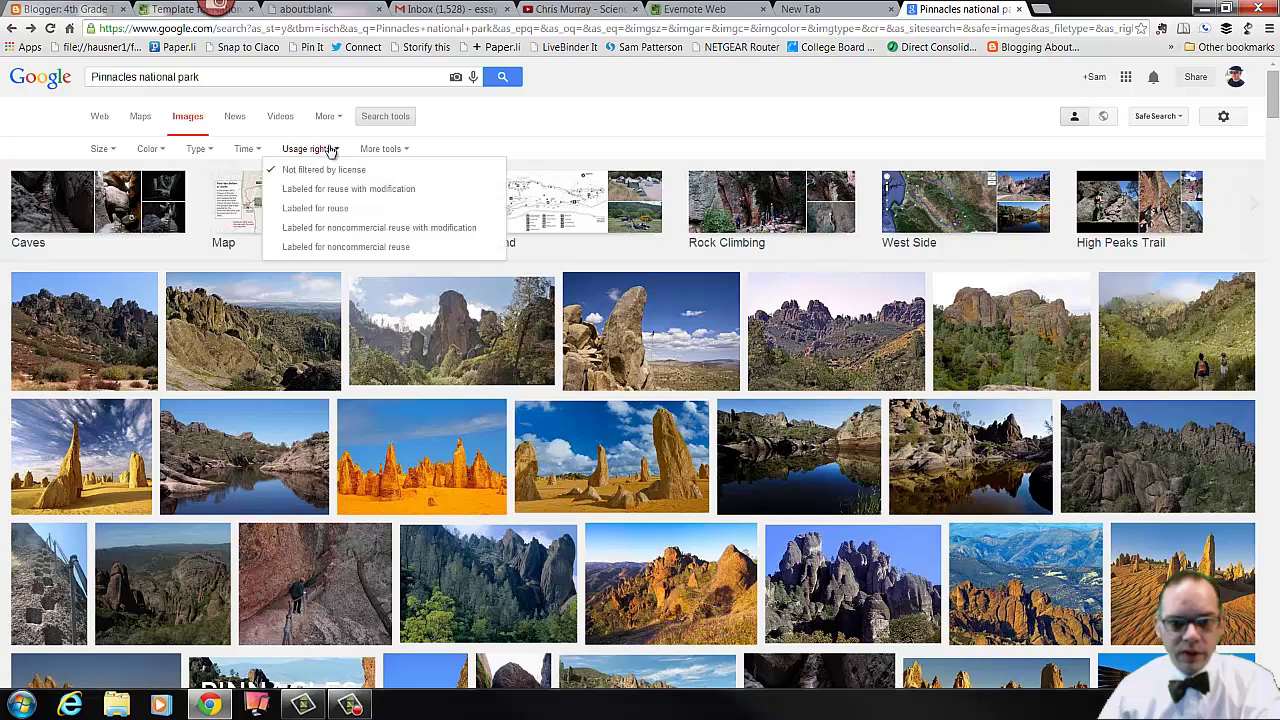
{"action": "left_click", "coordinate": [327, 229]}
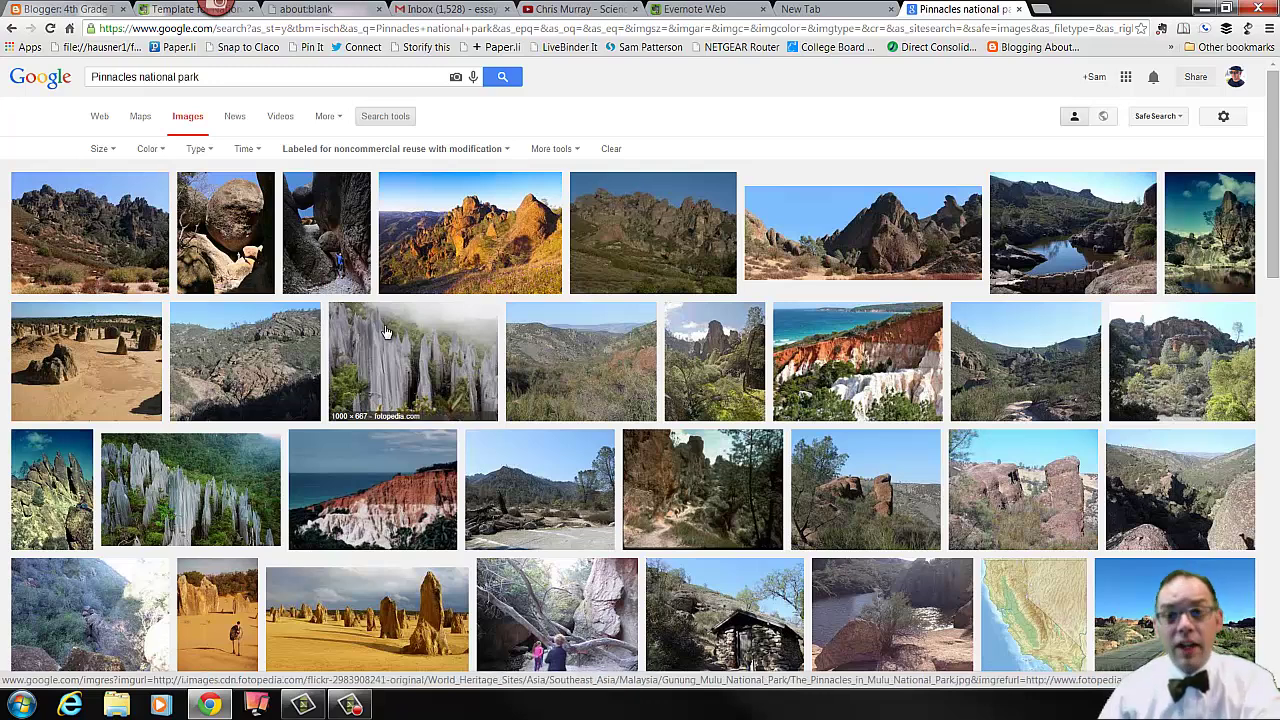
- Visit the Wikipedia page of the wide rock formation image and open that picture's file page from the Geology section
{"action": "left_click", "coordinate": [840, 248]}
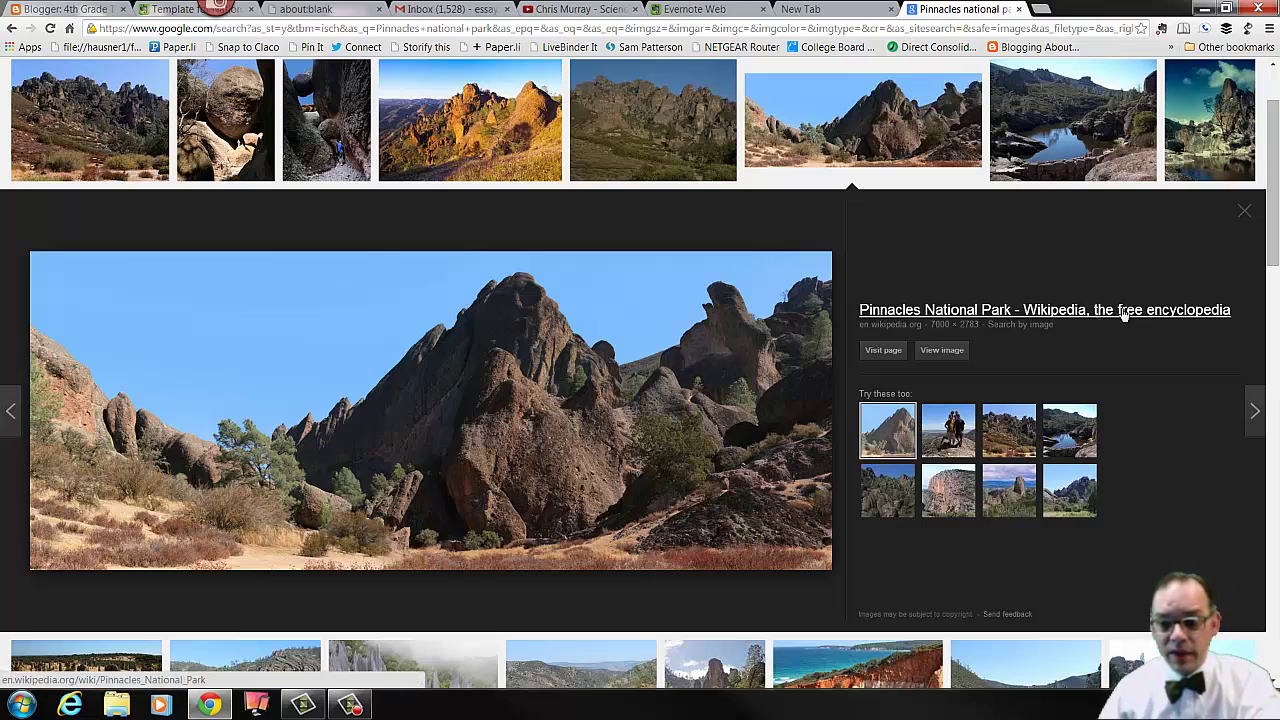
{"action": "left_click", "coordinate": [893, 354]}
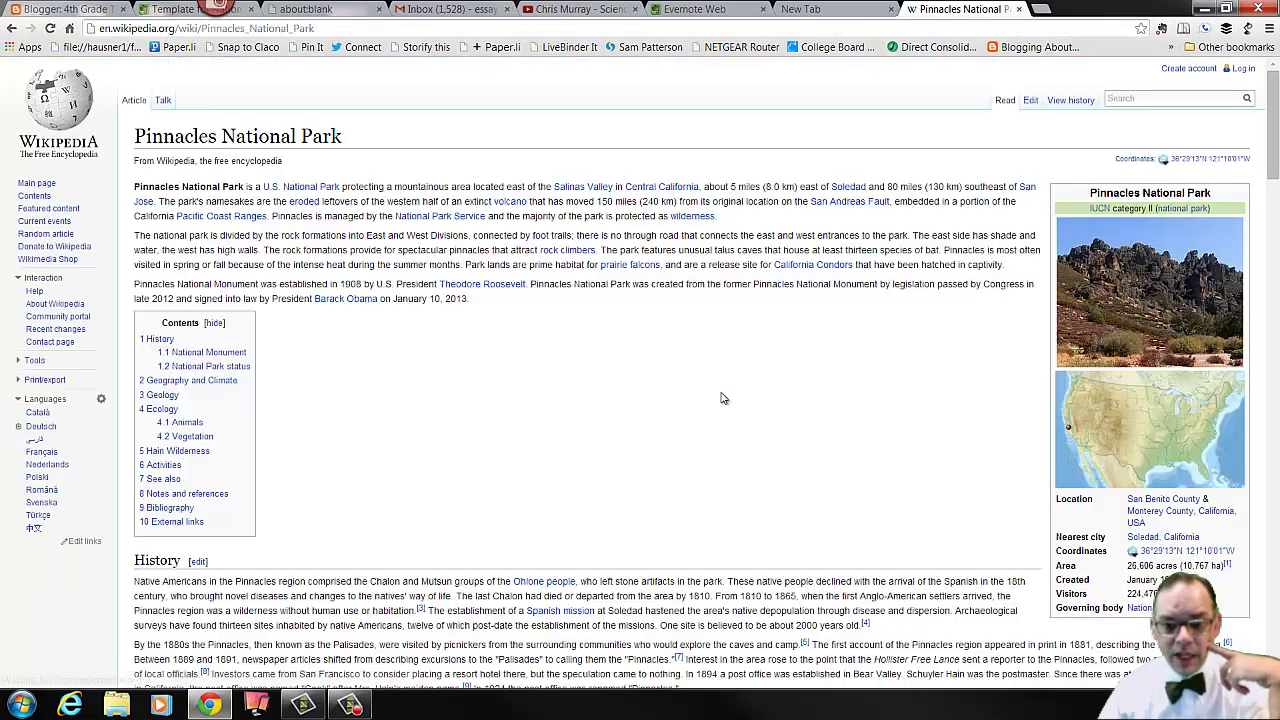
{"action": "scroll", "coordinate": [724, 398], "scroll_direction": "down", "scroll_amount": 10}
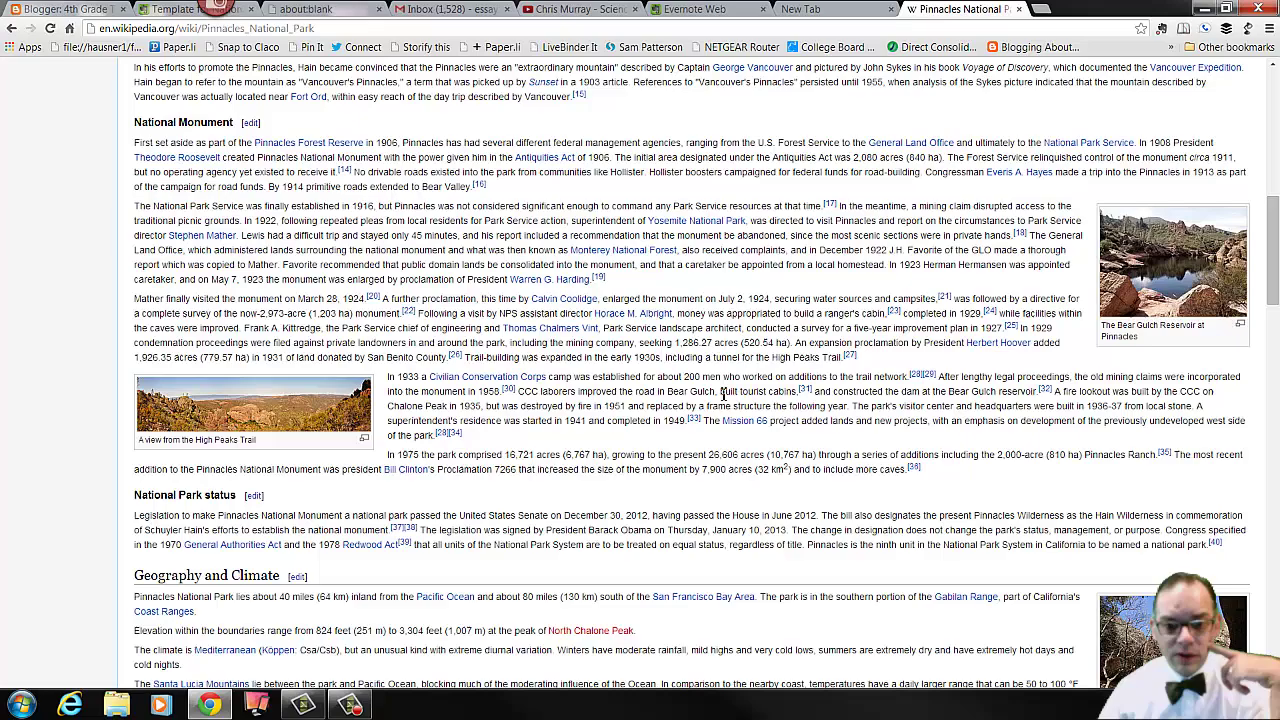
{"action": "scroll", "coordinate": [722, 393], "scroll_direction": "down", "scroll_amount": 6}
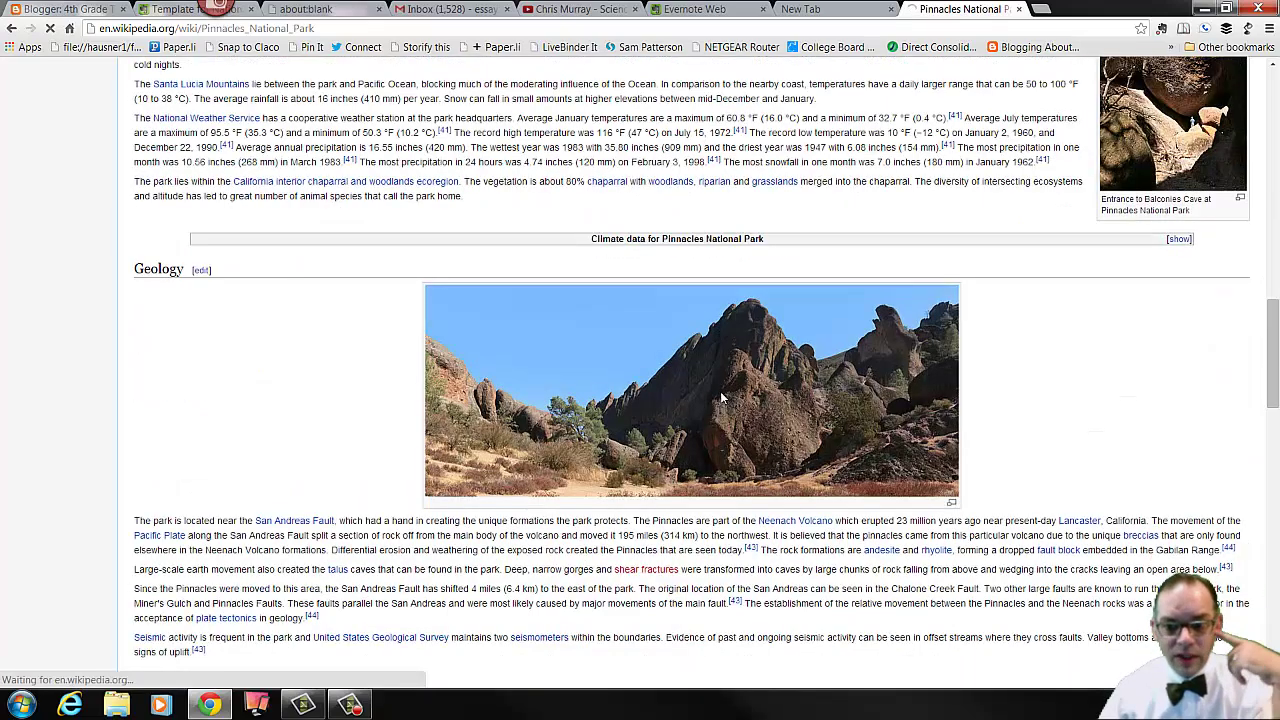
{"action": "left_click", "coordinate": [721, 396]}
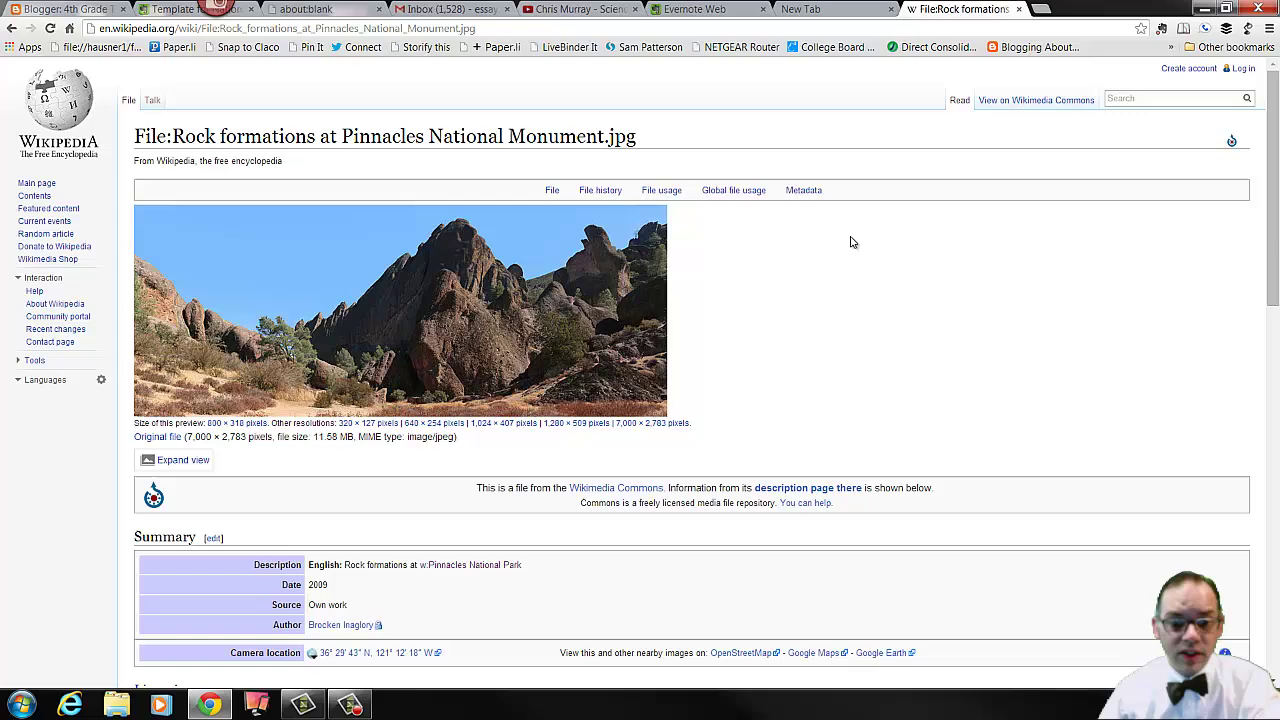
- Highlight the author credit in the image file's Summary section
{"action": "scroll", "coordinate": [851, 242], "scroll_direction": "down", "scroll_amount": 1}
{"action": "scroll", "coordinate": [851, 242], "scroll_direction": "down", "scroll_amount": 1}
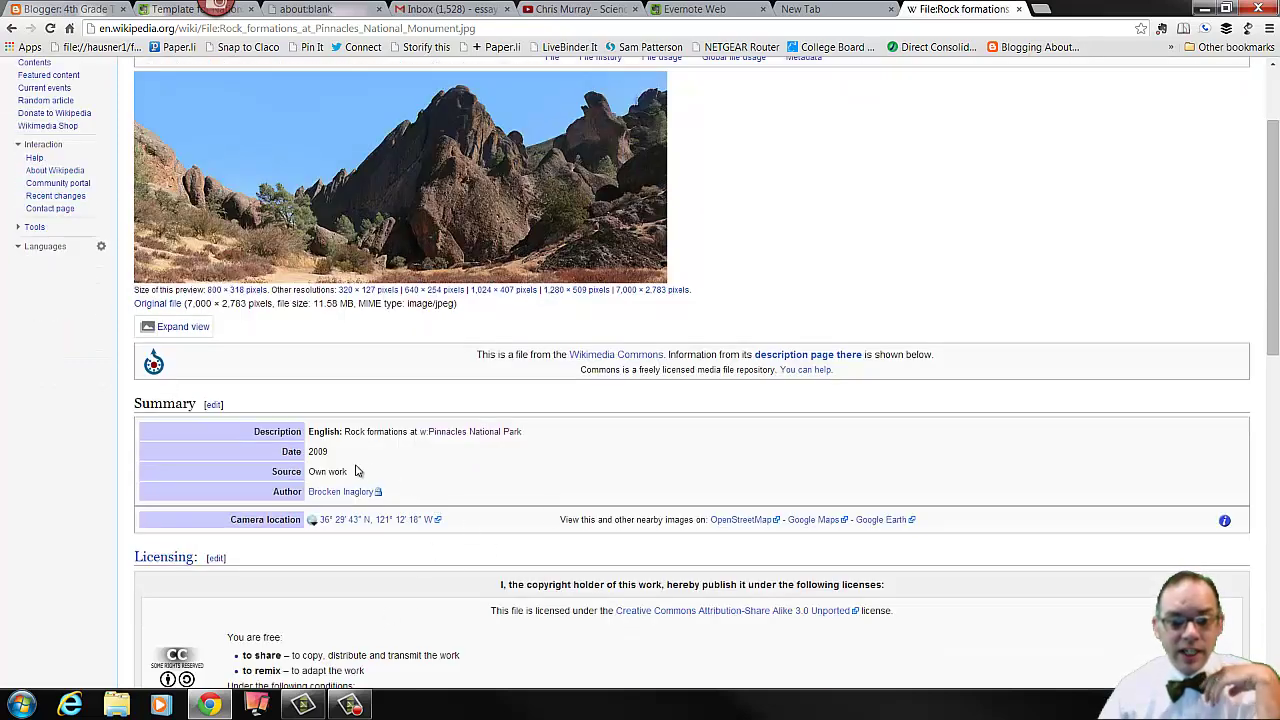
{"action": "left_click_drag", "start_coordinate": [253, 492], "coordinate": [491, 502]}
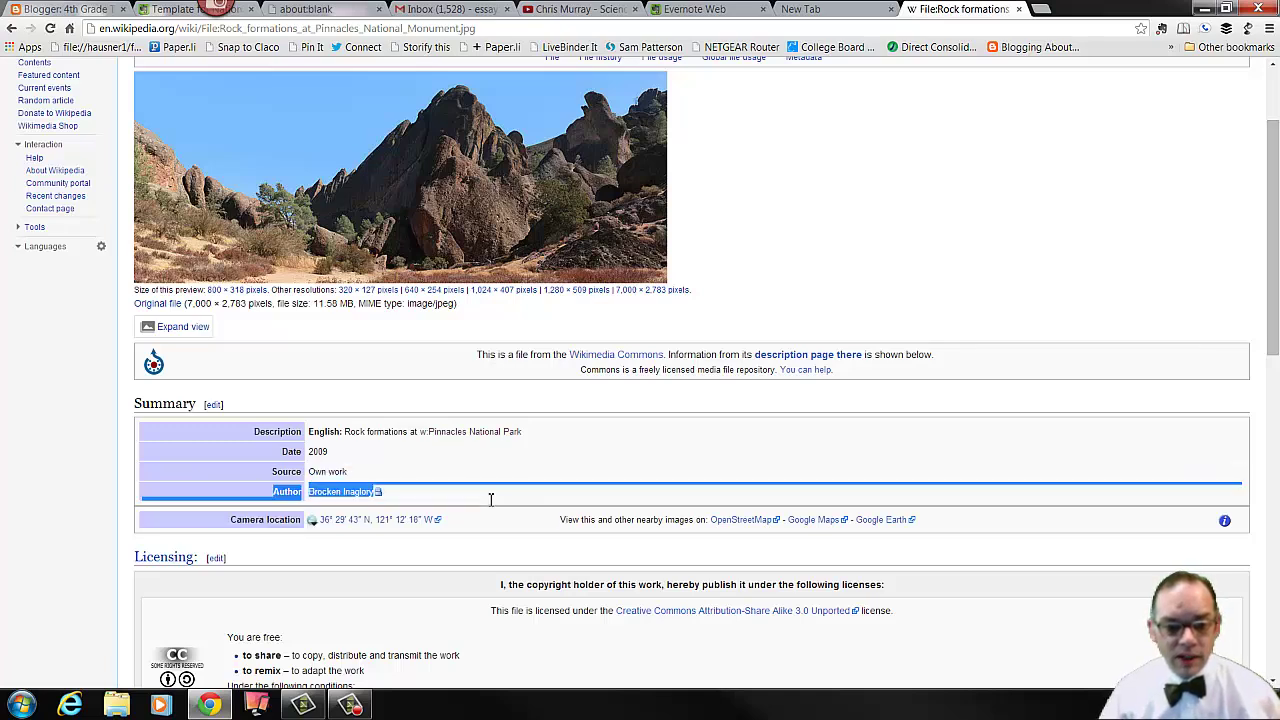
- Open the 320 × 127 pixels version of the image and start saving it to the Pictures library
{"action": "left_click", "coordinate": [380, 291]}
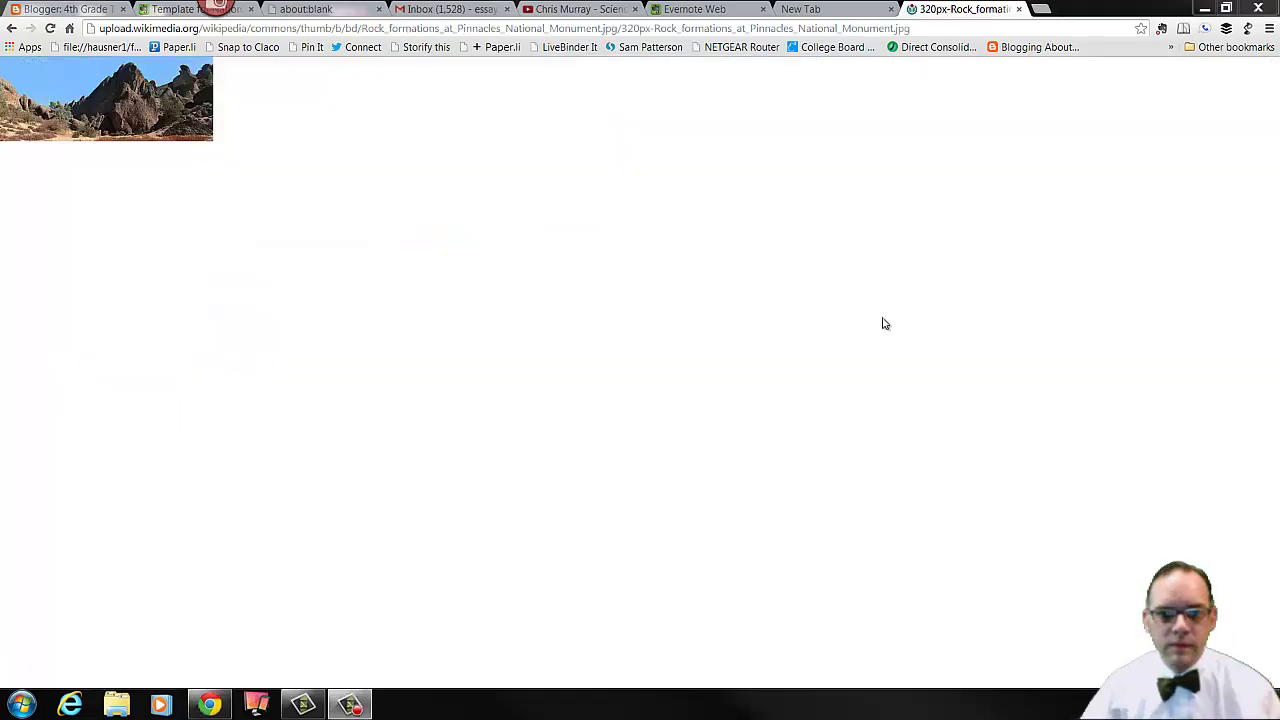
{"action": "right_click", "coordinate": [143, 88]}
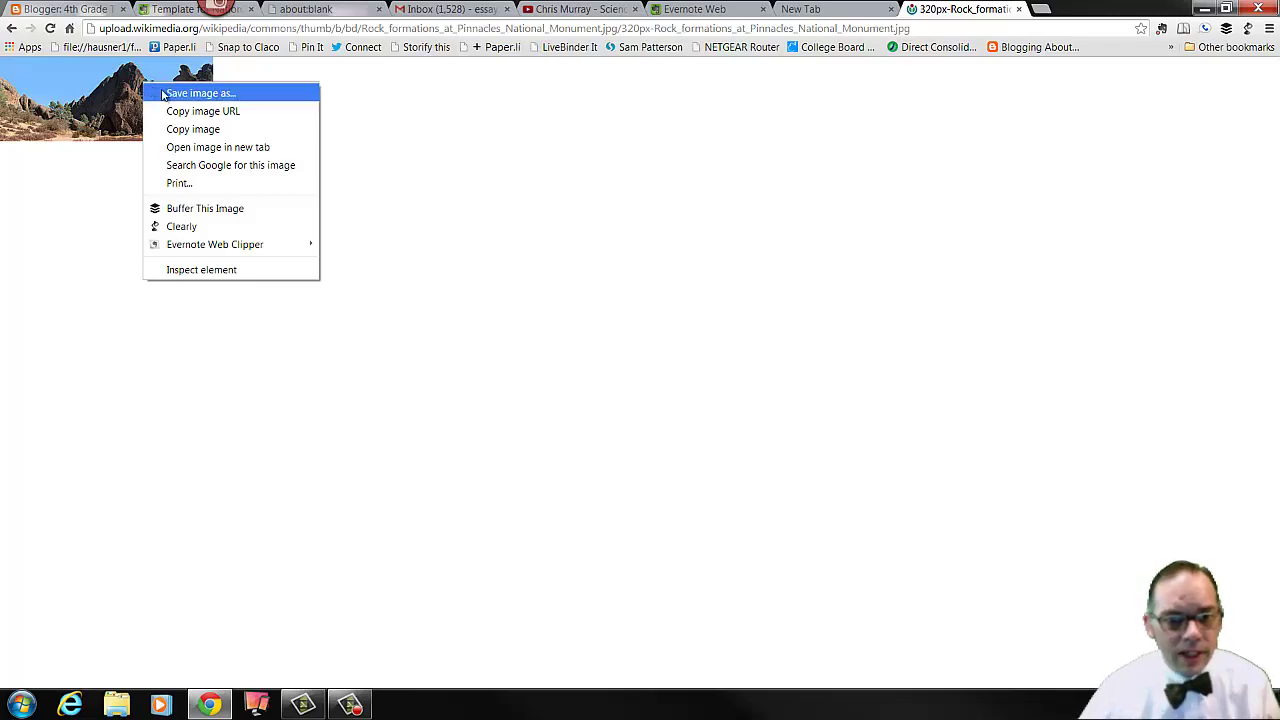
{"action": "left_click", "coordinate": [190, 93]}
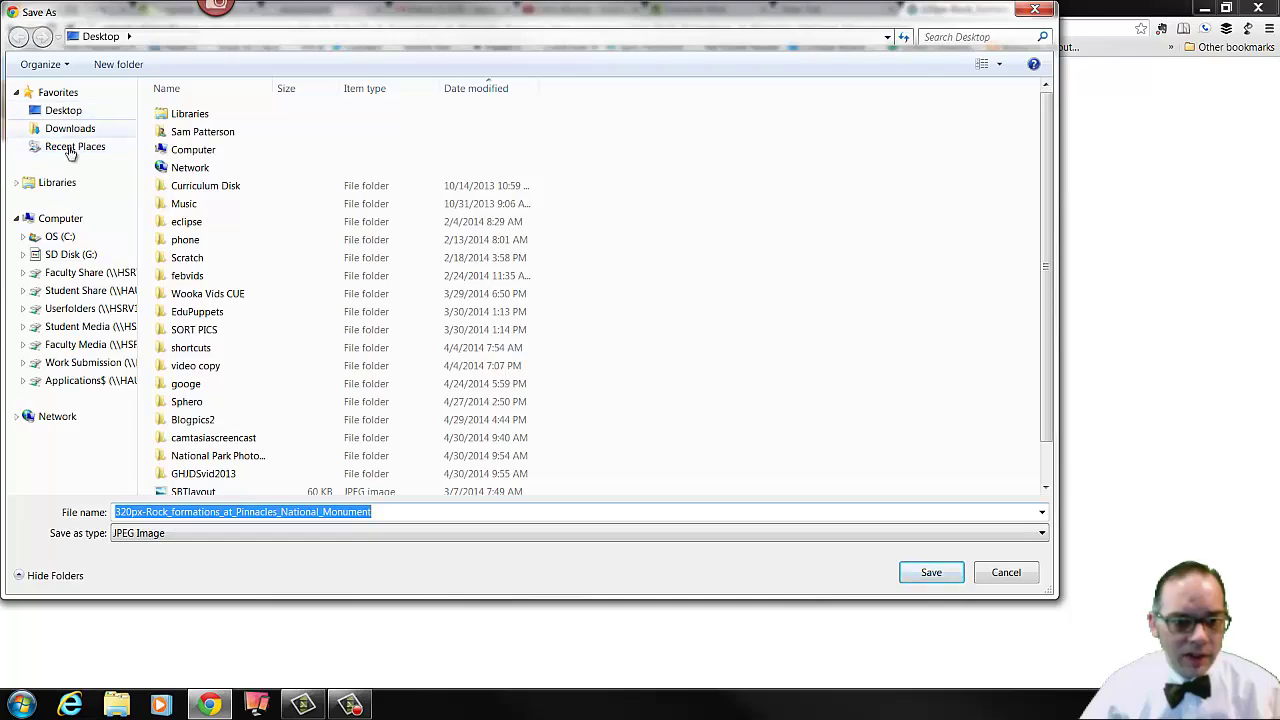
{"action": "left_click", "coordinate": [17, 184]}
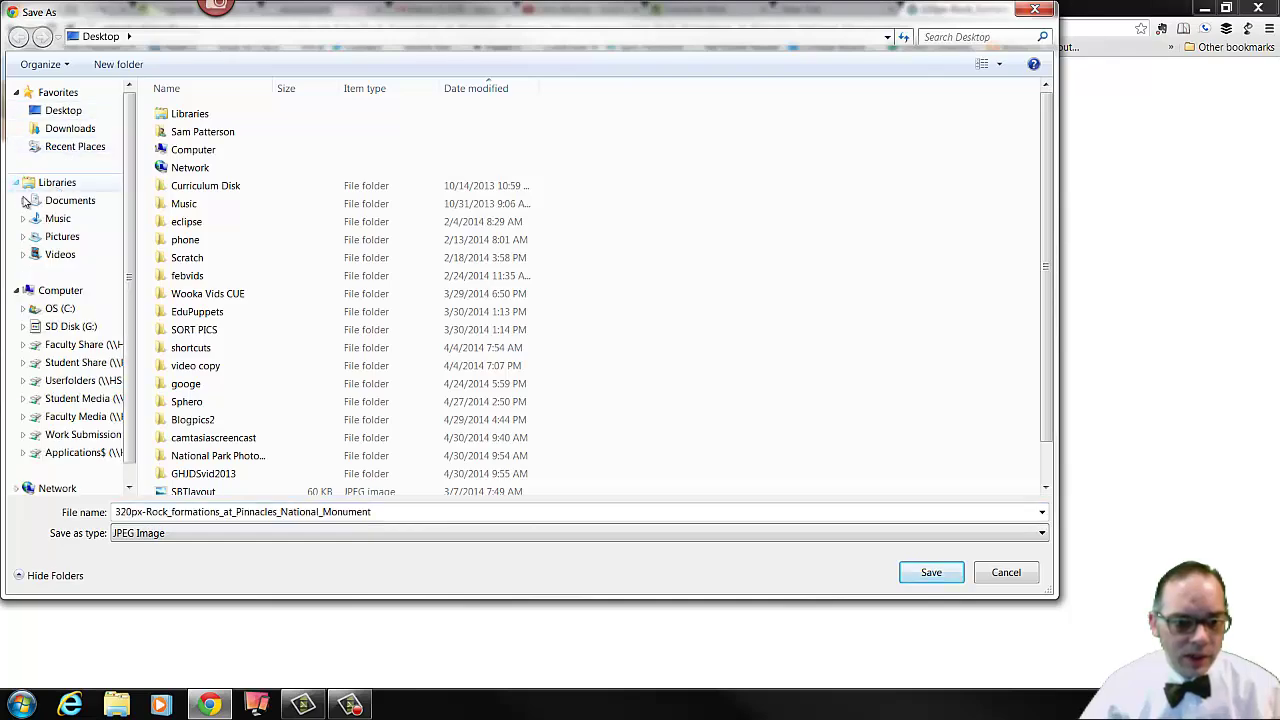
{"action": "left_click", "coordinate": [58, 240]}
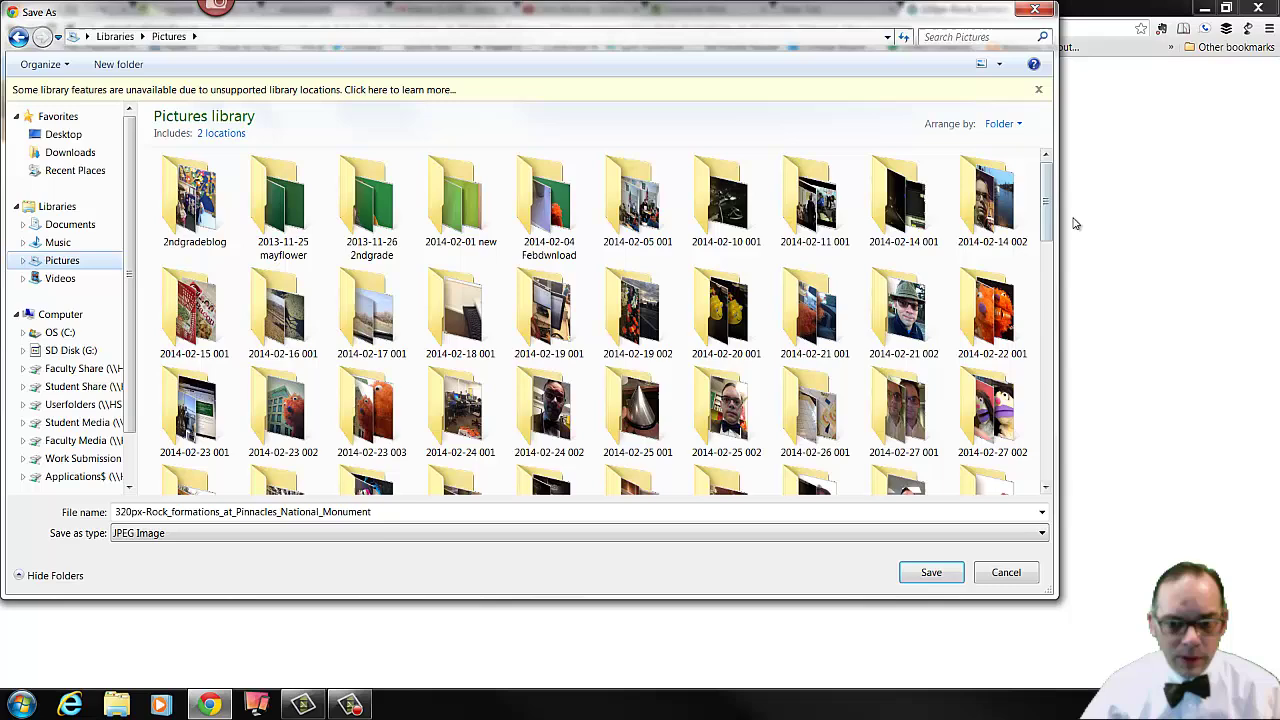
{"action": "left_click_drag", "start_coordinate": [1046, 210], "coordinate": [1048, 397]}
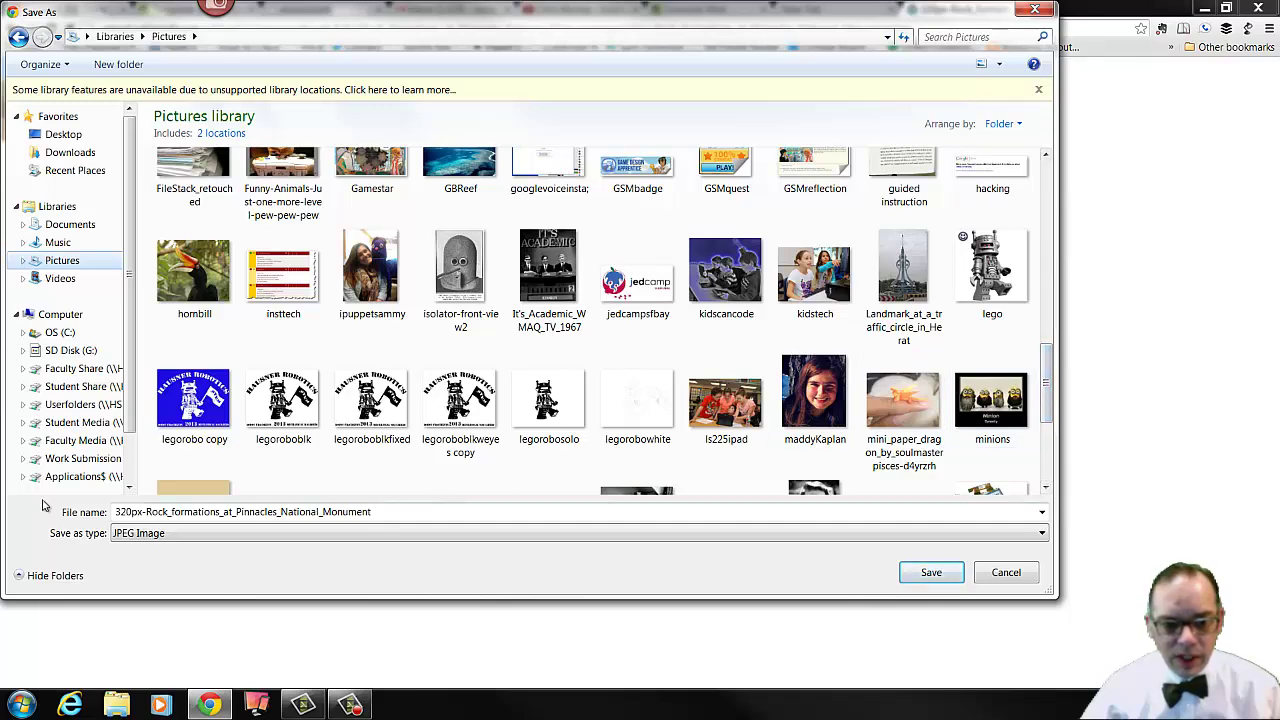
- Name the image file Pinnacles and save it as a JPEG image
{"action": "left_click_drag", "start_coordinate": [371, 520], "coordinate": [63, 514]}
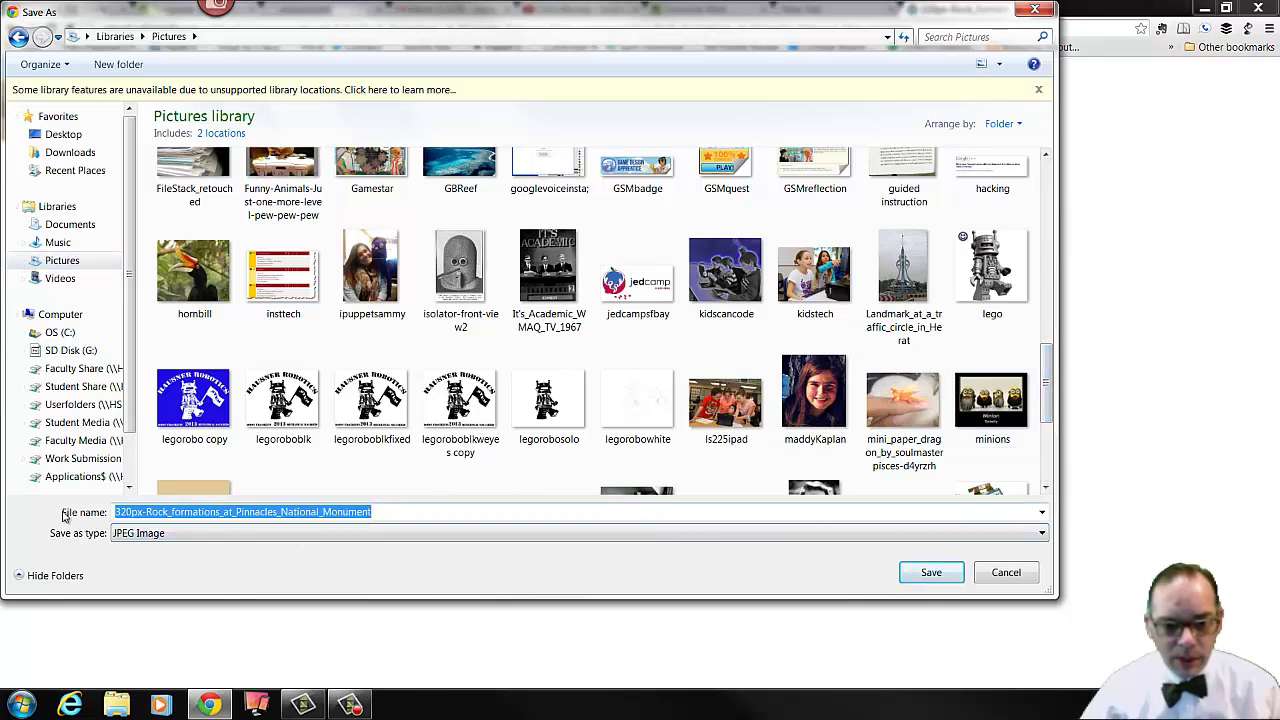
{"action": "type", "text": "Pinnacl"}
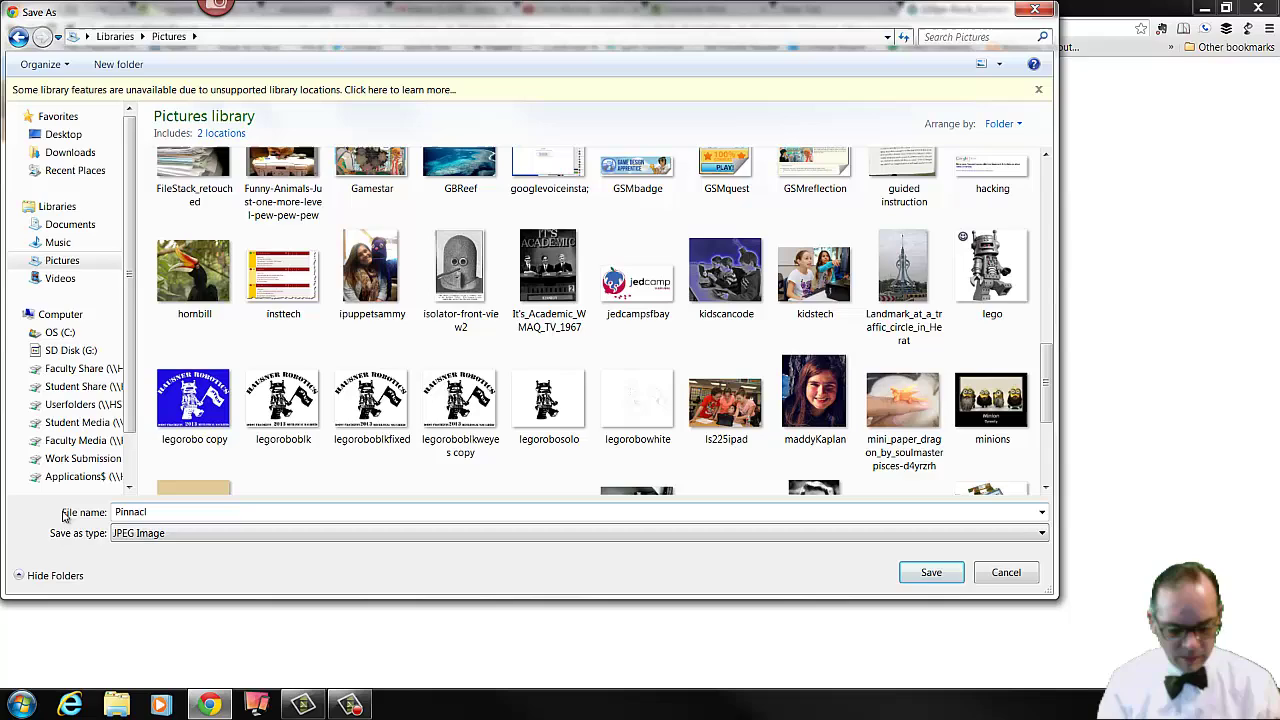
{"action": "type", "text": "es"}
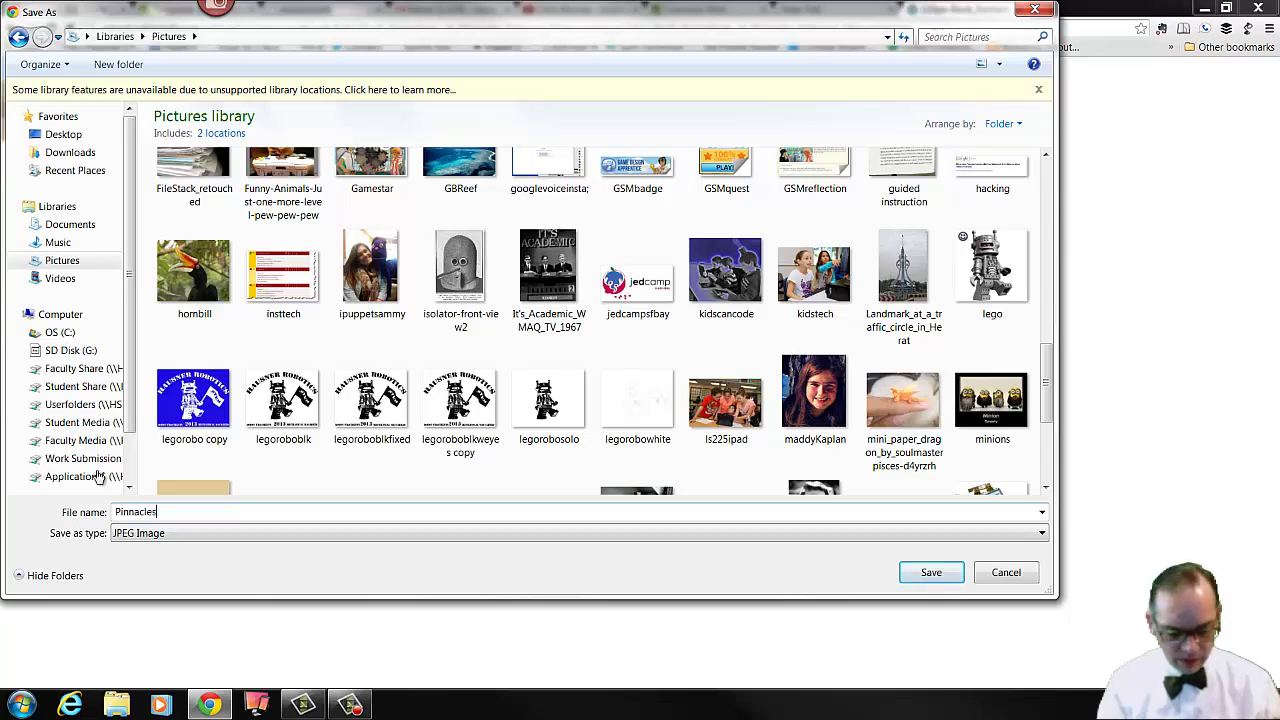
{"action": "left_click", "coordinate": [963, 574]}
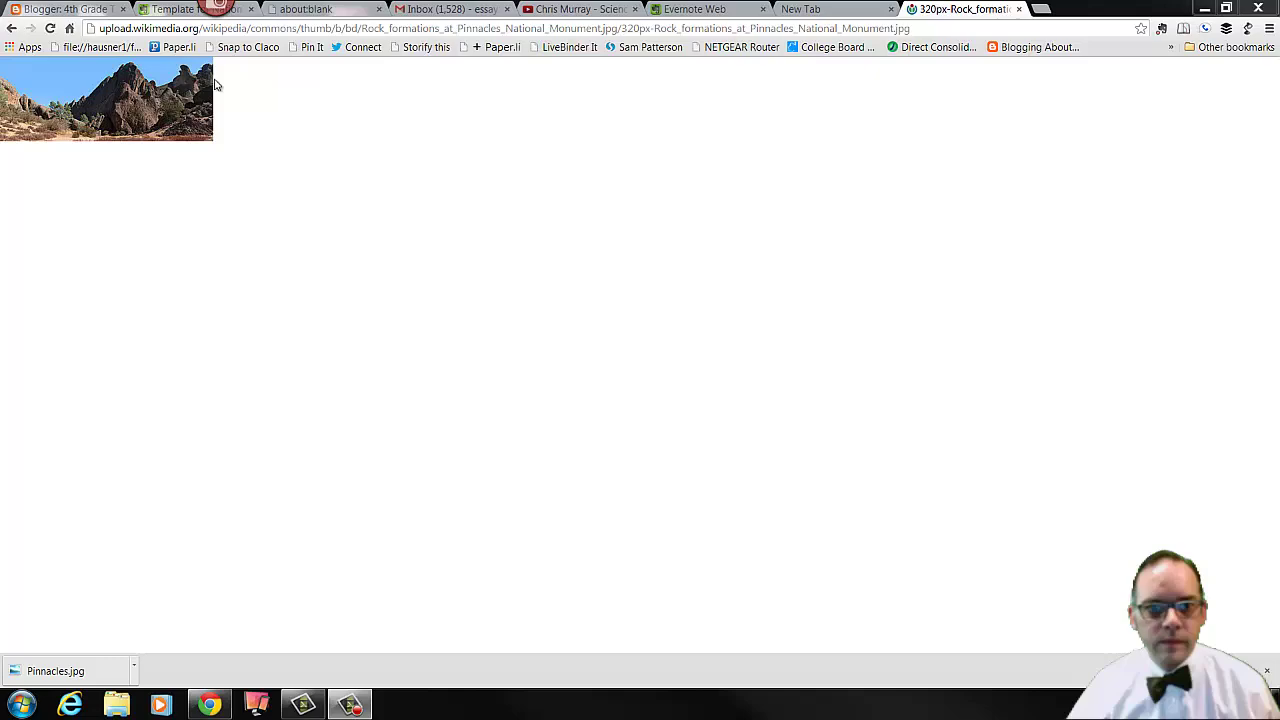
- Return to the Wikipedia file page and copy the Summary section from its heading through the camera location coordinates
{"action": "left_click", "coordinate": [10, 28]}
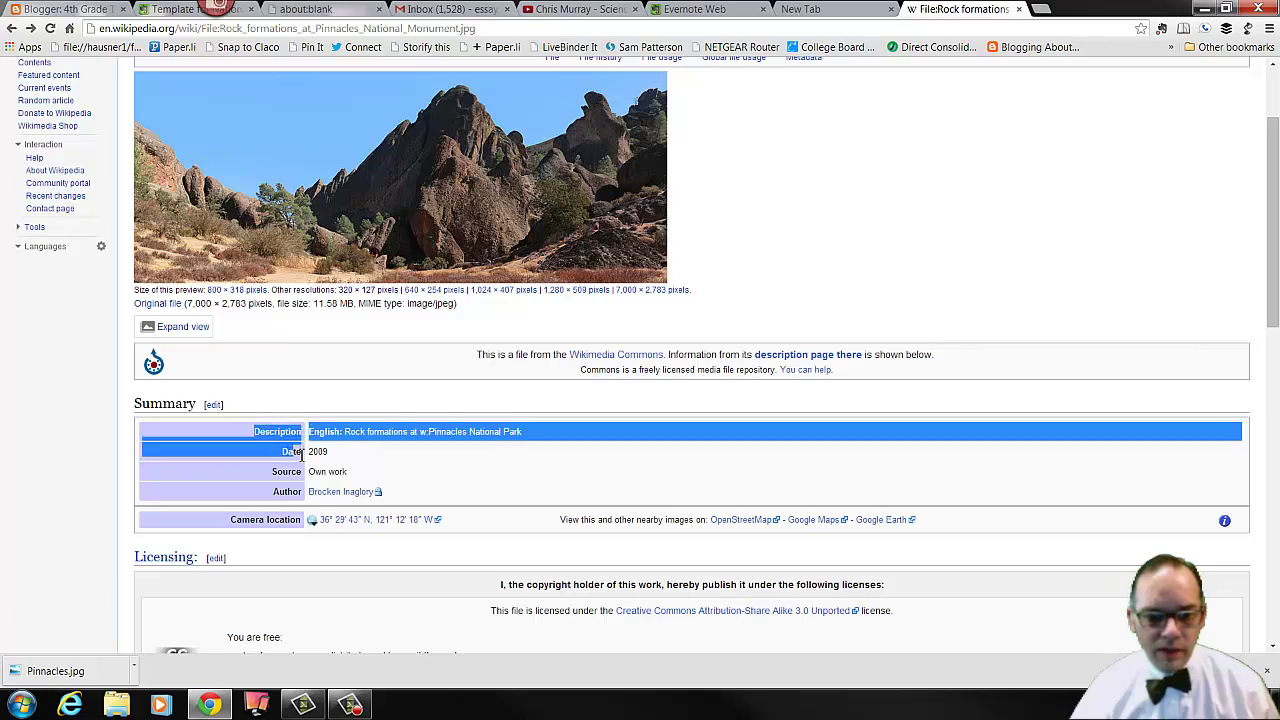
{"action": "left_click_drag", "start_coordinate": [245, 428], "coordinate": [300, 452]}
{"action": "left_click_drag", "start_coordinate": [126, 410], "coordinate": [454, 529]}
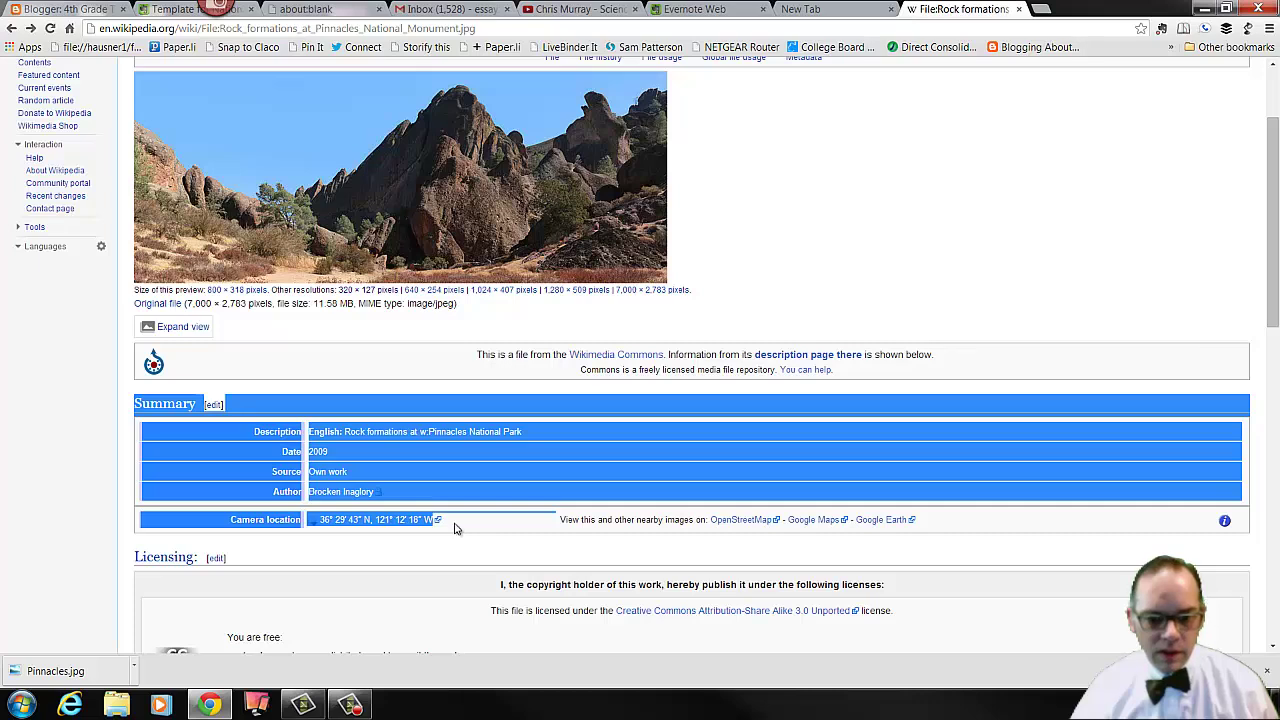
- Open Google Drive in a new browser tab and create a blank text document
{"action": "left_click", "coordinate": [1043, 10]}
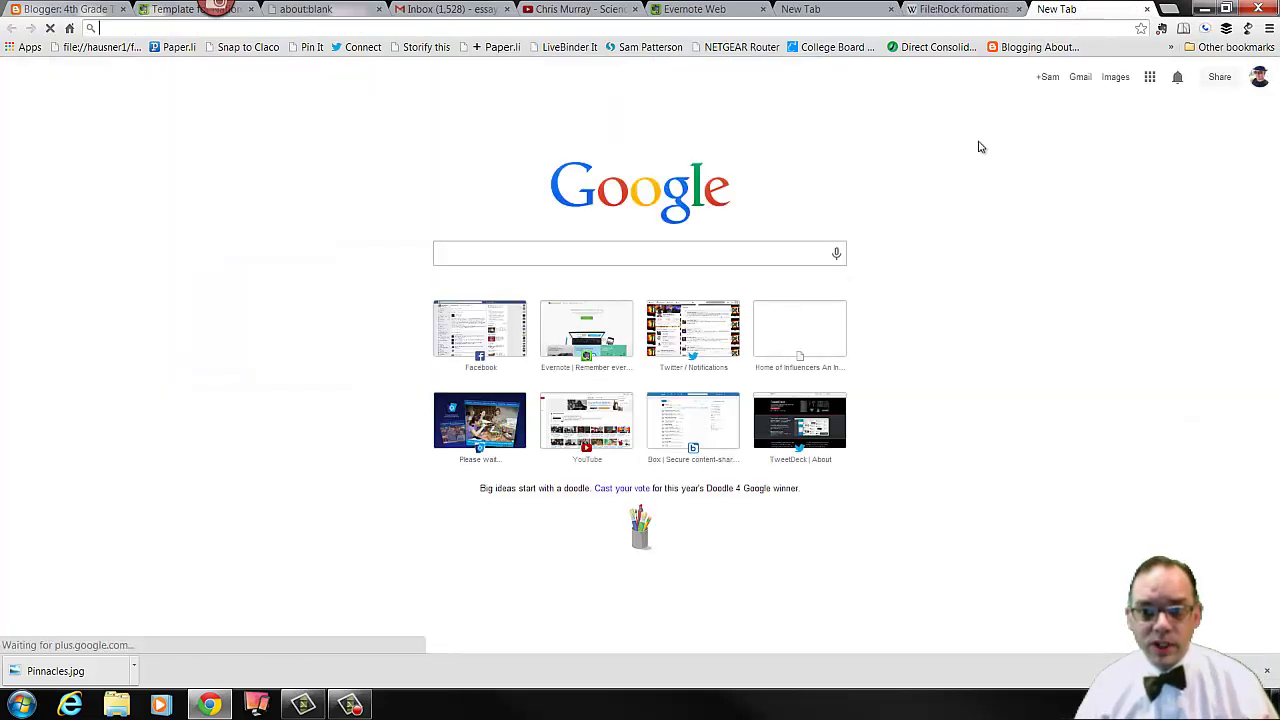
{"action": "left_click", "coordinate": [1150, 77]}
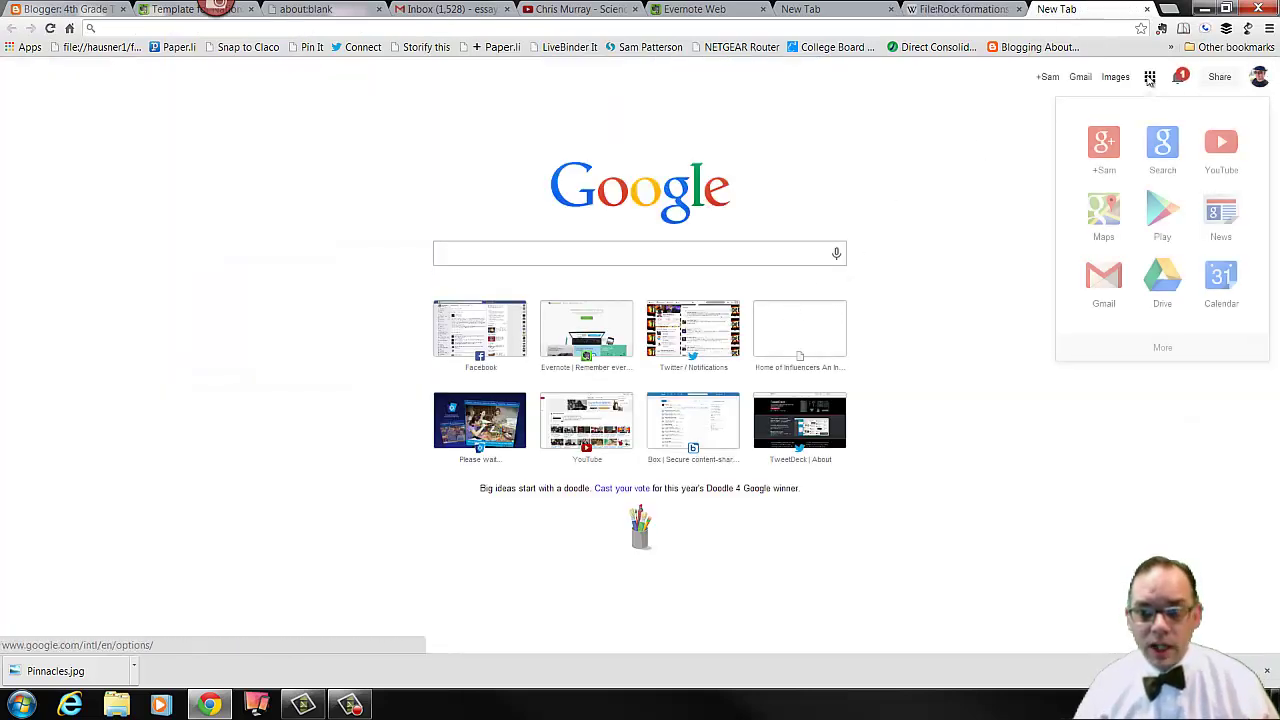
{"action": "left_click", "coordinate": [1160, 275]}
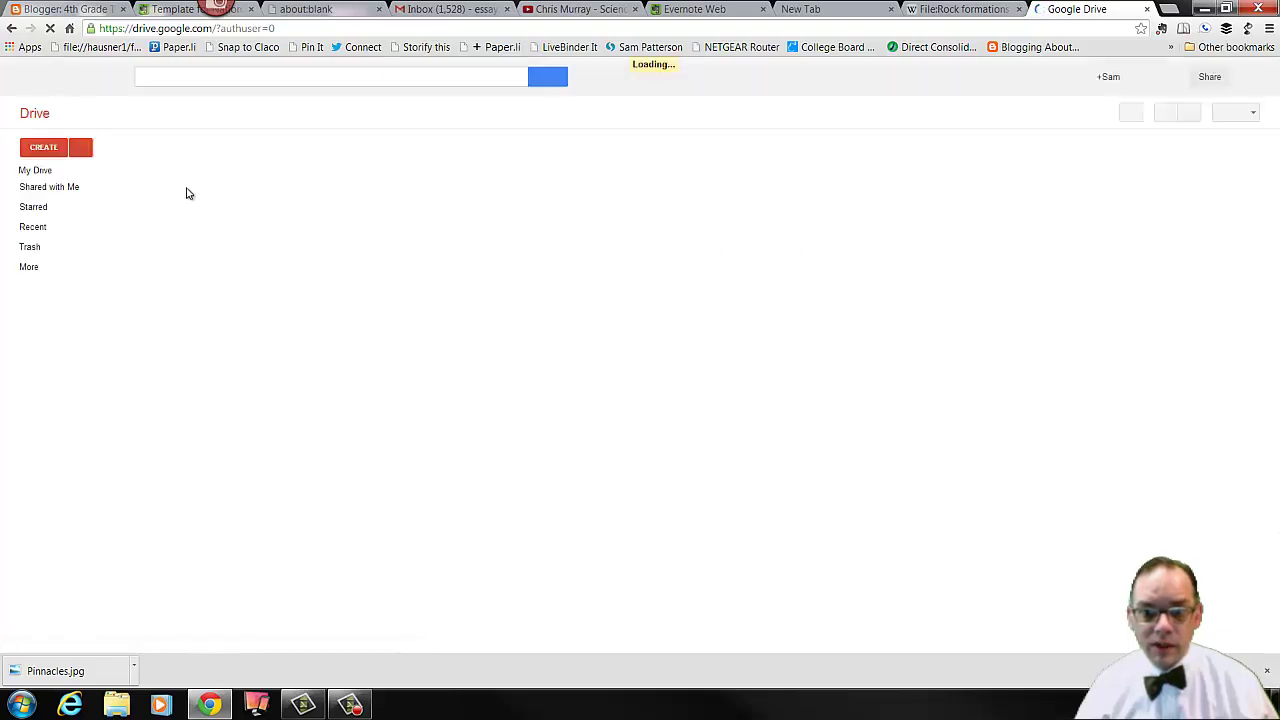
{"action": "left_click", "coordinate": [44, 147]}
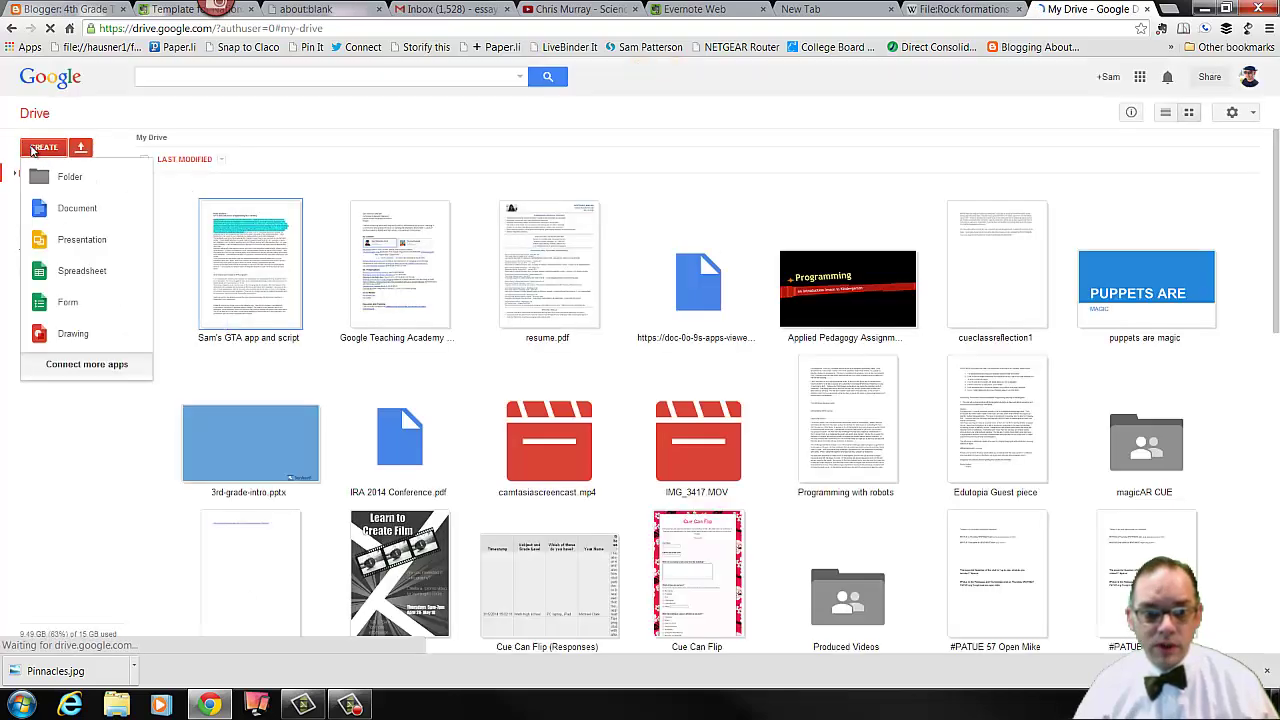
{"action": "left_click", "coordinate": [60, 207]}
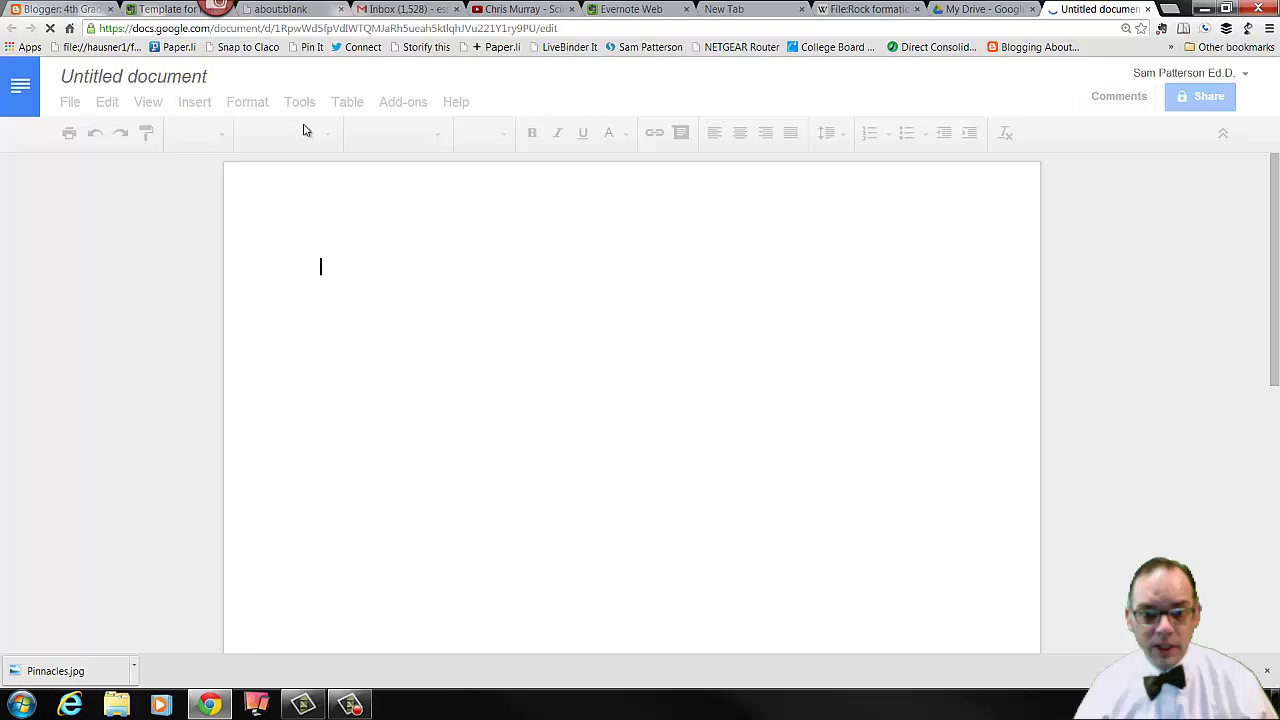
- Rename the document as "Photo credits National Park"
{"action": "left_click", "coordinate": [174, 76]}
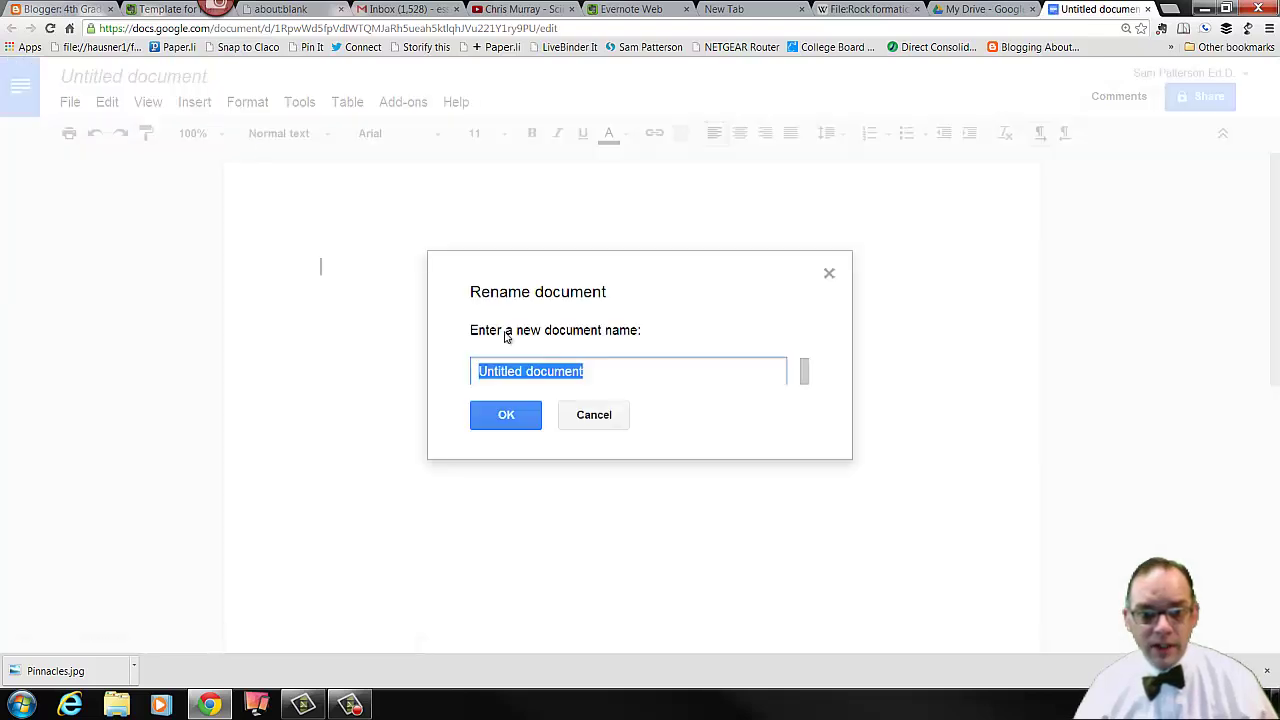
{"action": "key", "text": "BackSpace"}
{"action": "type", "text": "Photo"}
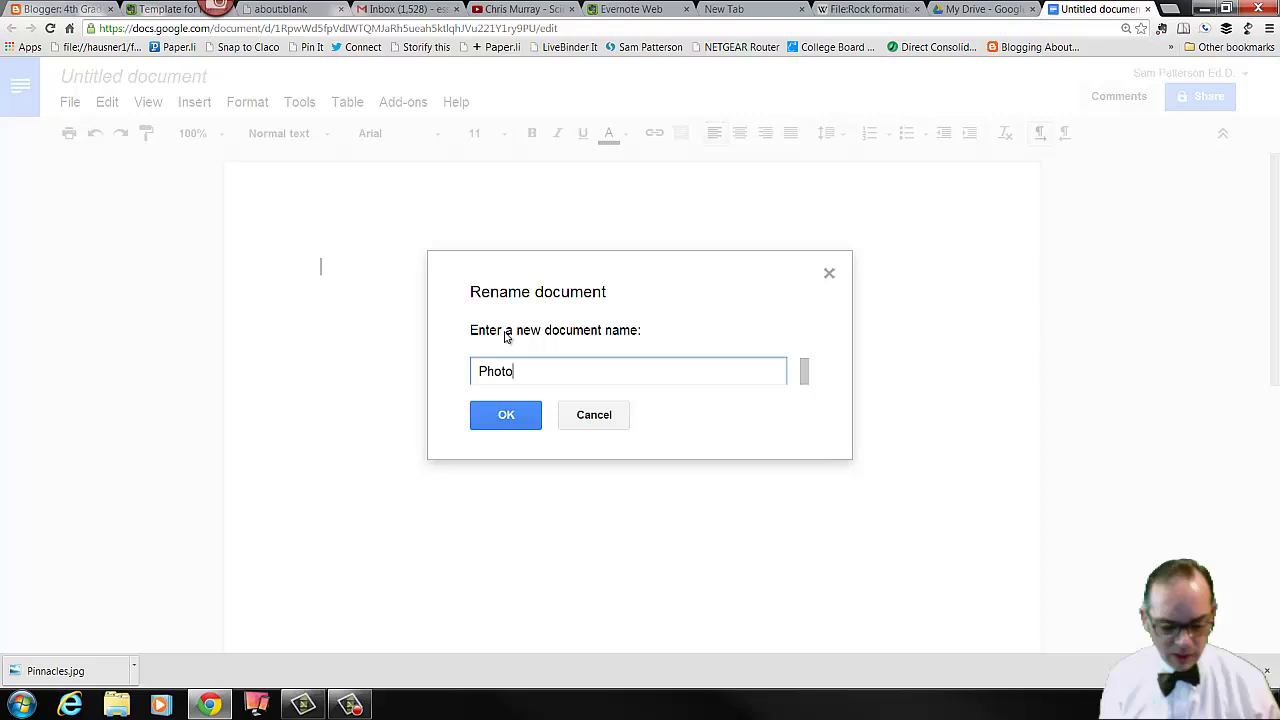
{"action": "type", "text": " credits"}
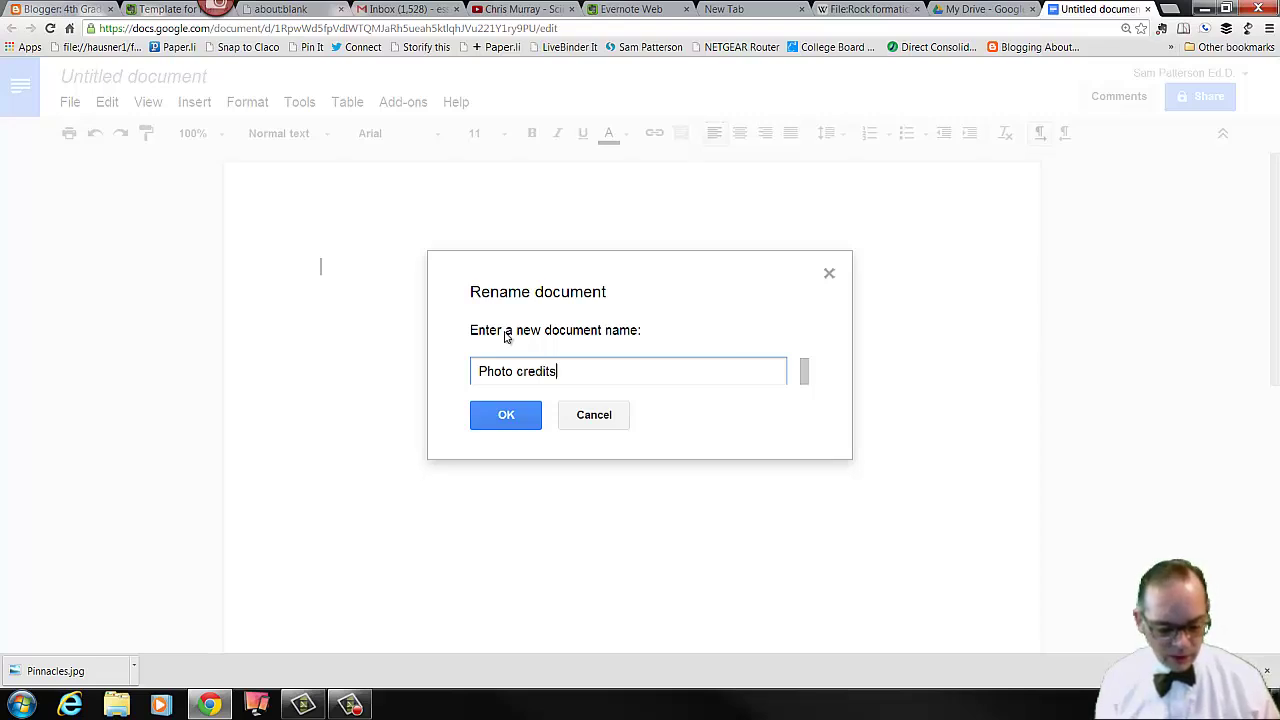
{"action": "type", "text": " National "}
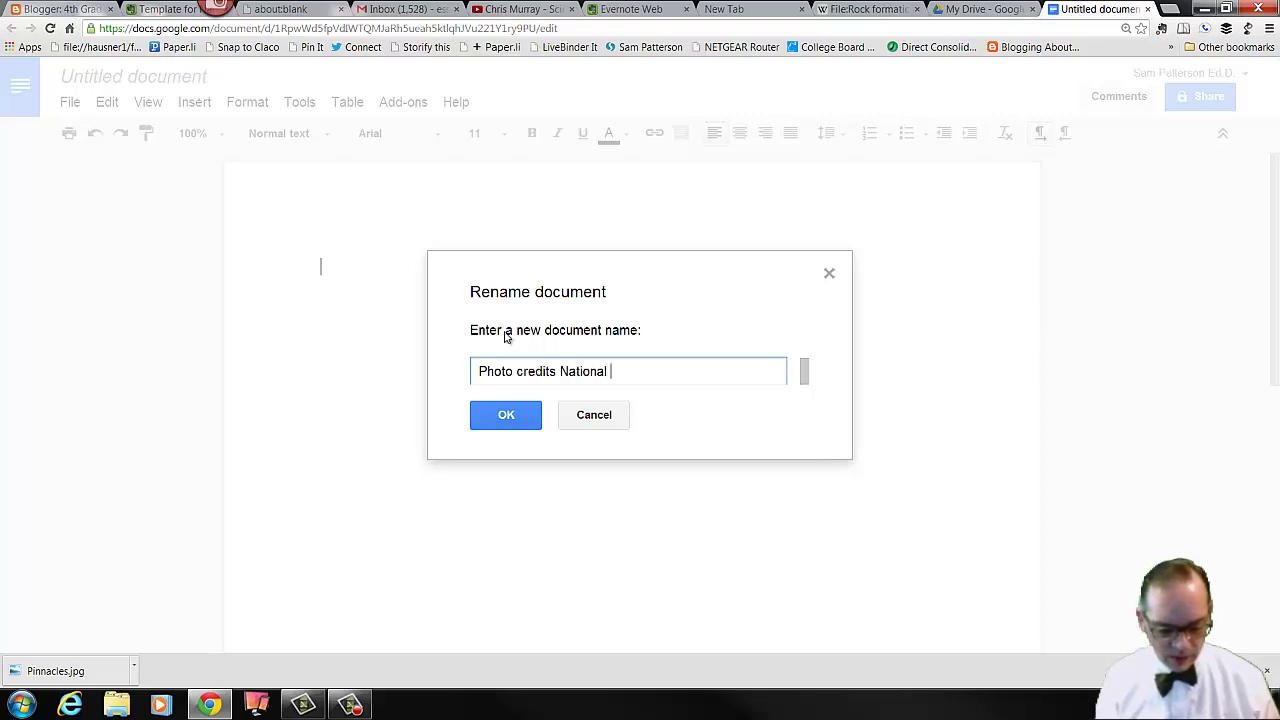
{"action": "type", "text": "Park"}
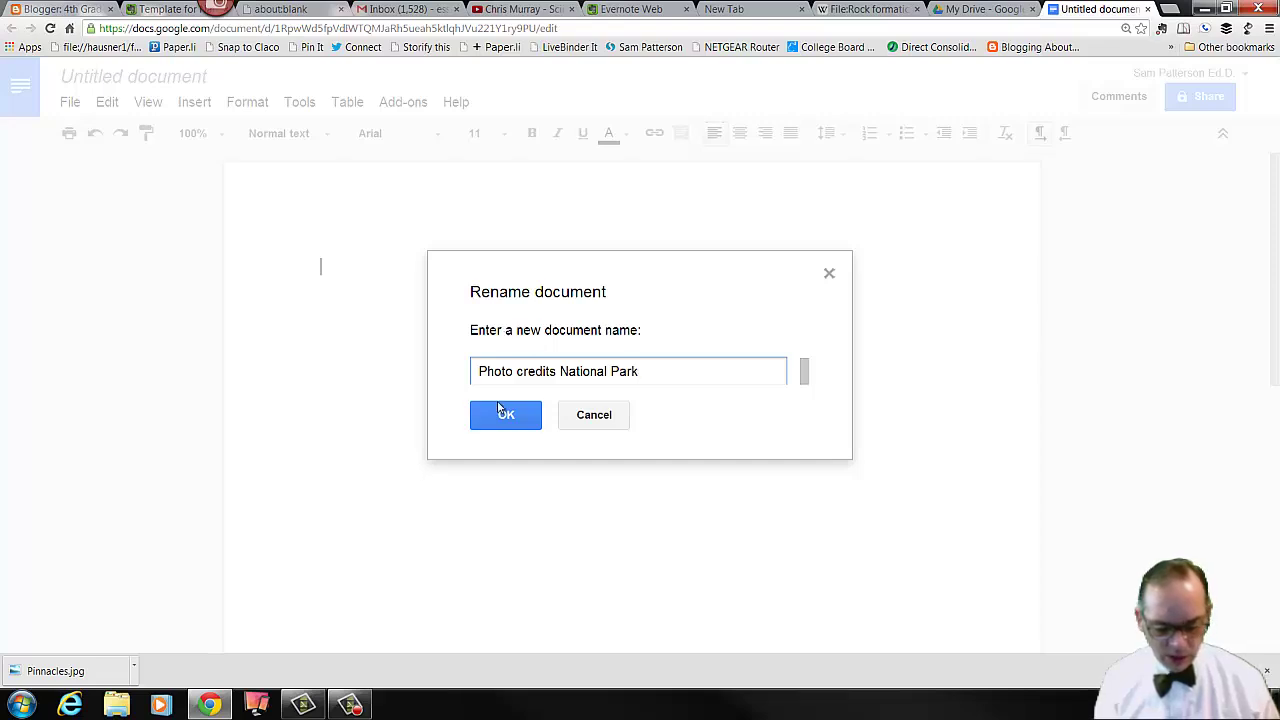
{"action": "left_click", "coordinate": [505, 415]}
- Enter the line "Pano 1" in the document and paste the copied image Summary below it
{"action": "type", "text": "Pano"}
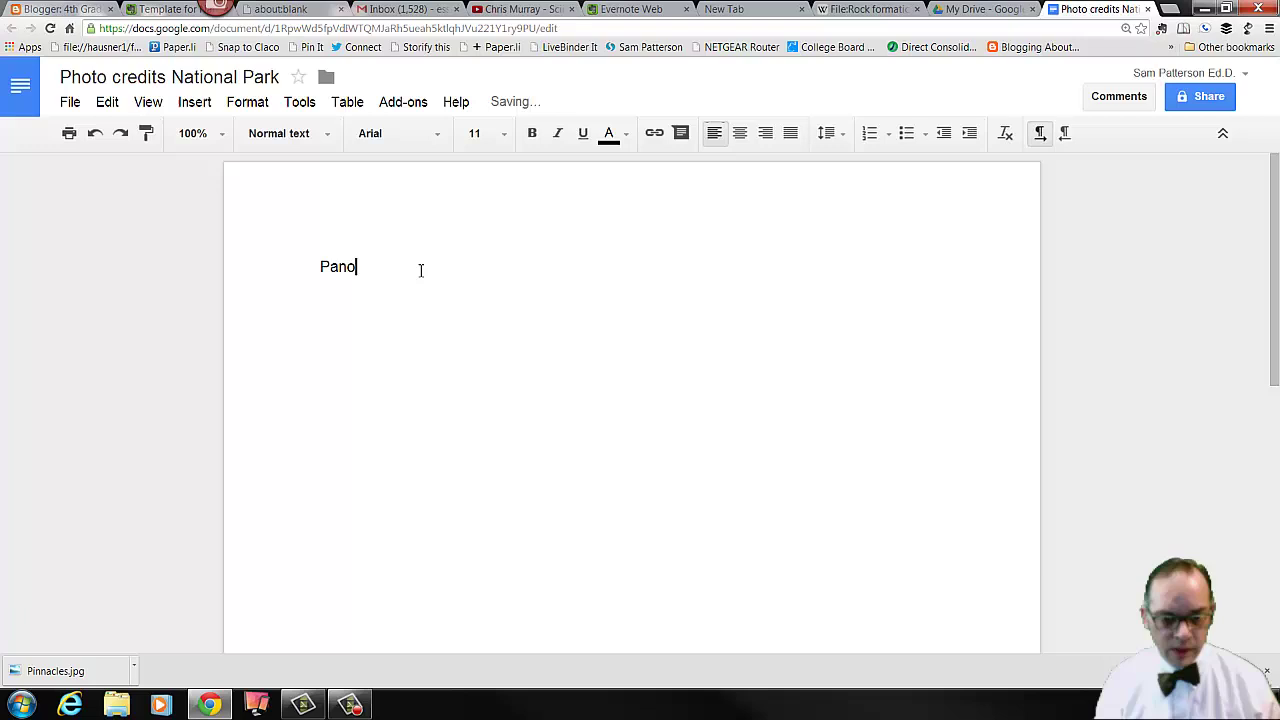
{"action": "type", "text": " 1"}
{"action": "key", "text": "Return"}
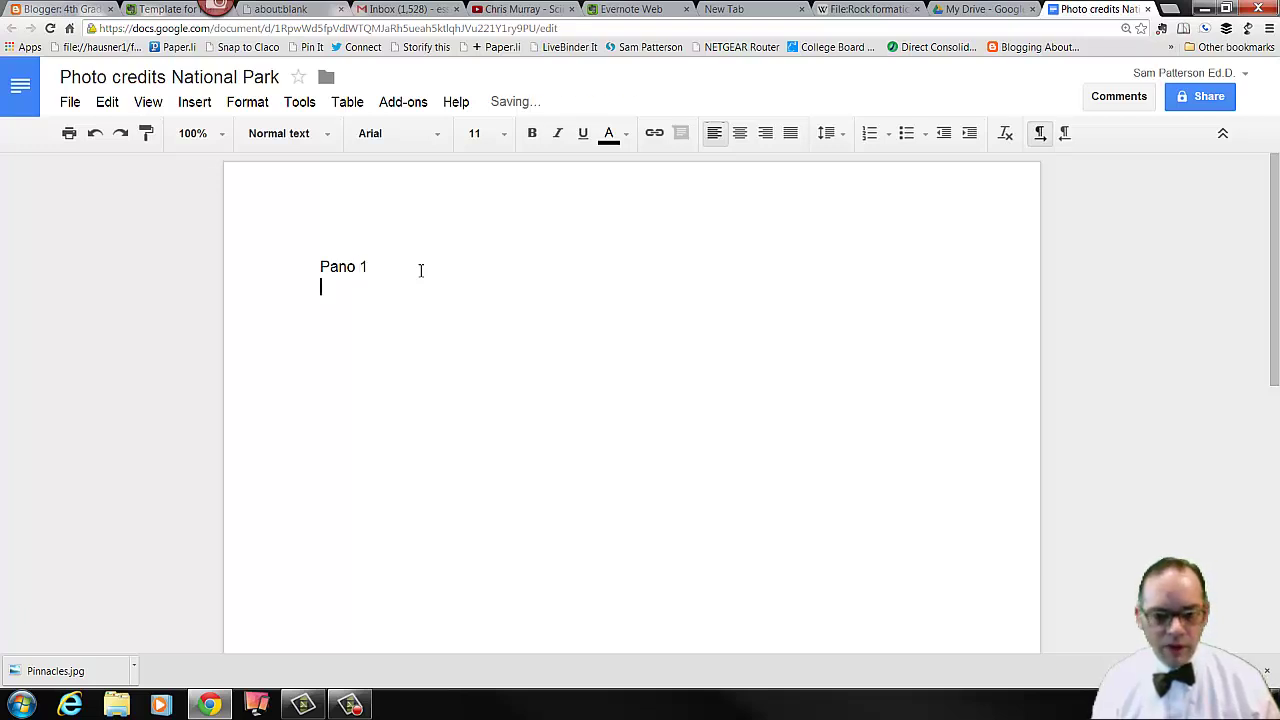
{"action": "type", "text": "Summary[edit] Description\tEnglish: Rock formations at w:Pinnacles National Park Date\t2009 Source\tOwn work Author\tBrocken Inaglory Camera location\t36° 29′ 43″ N, 121° 12′ 18″ W"}
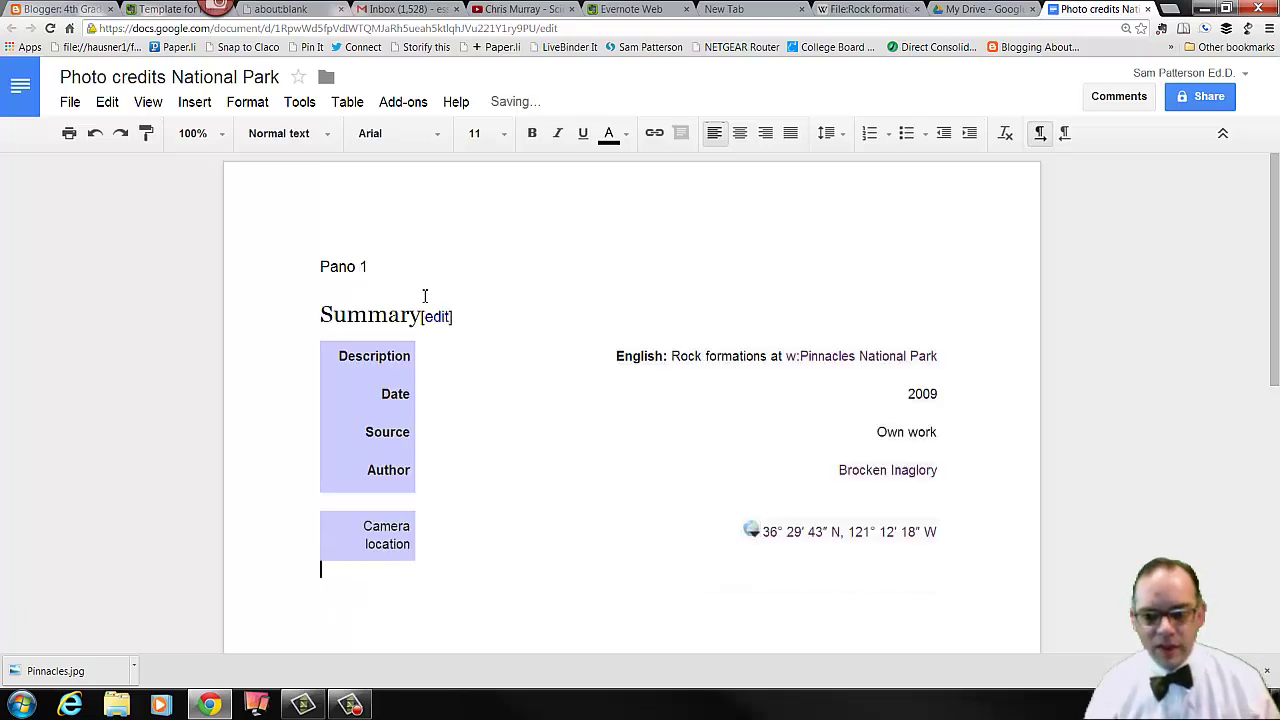
- Shift the camera location coordinates closer to their label in the pasted table and tidy the spacing below them
{"action": "left_click", "coordinate": [971, 537]}
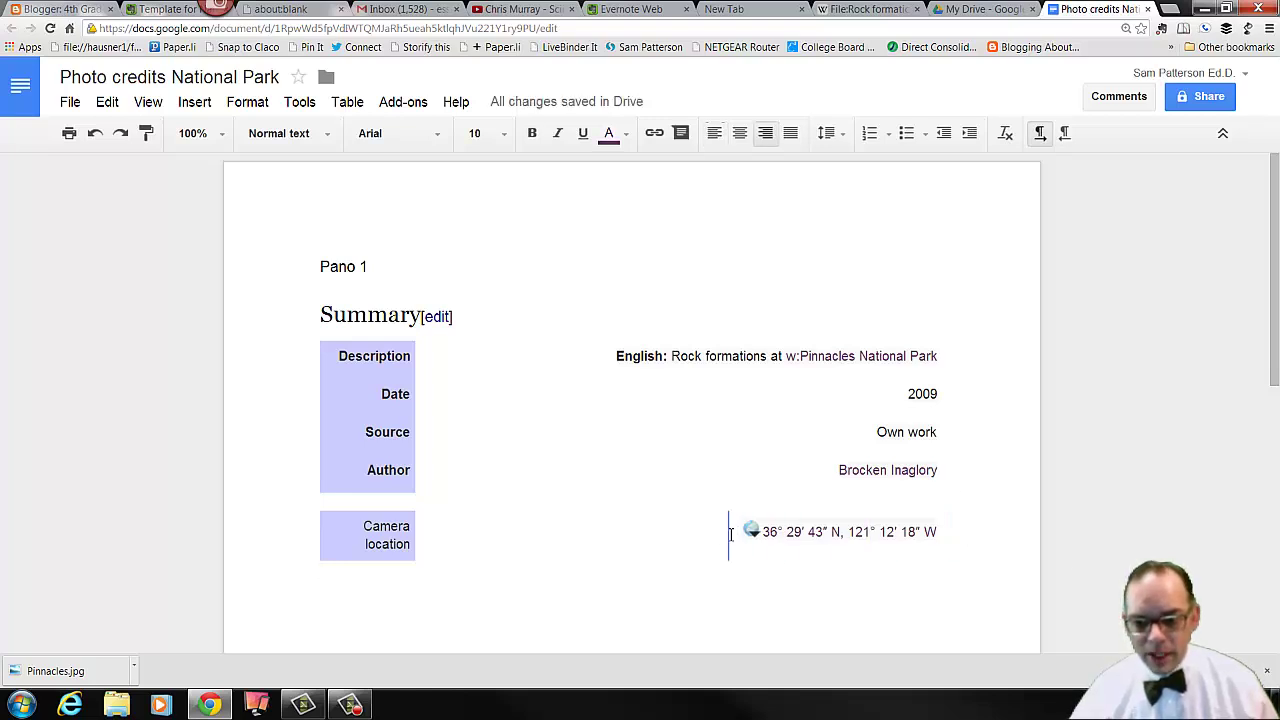
{"action": "key", "text": "ctrl+shift+e"}
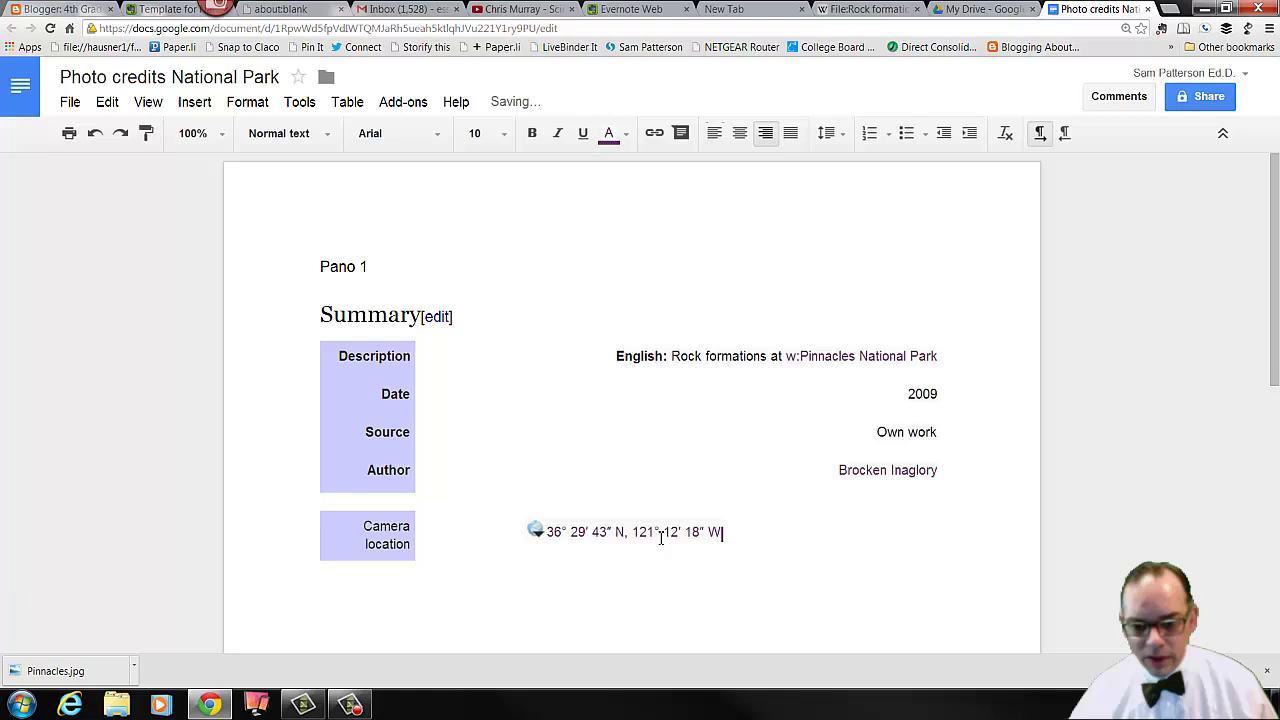
{"action": "left_click", "coordinate": [963, 477]}
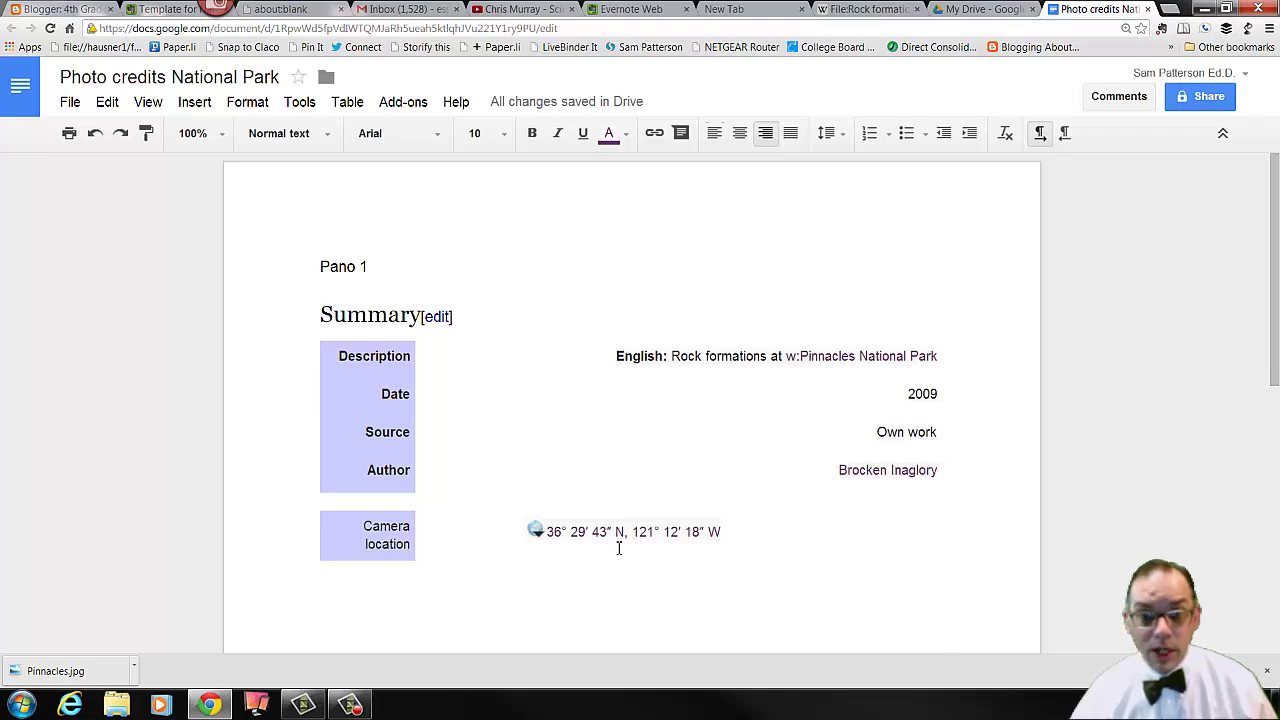
{"action": "left_click", "coordinate": [788, 547]}
{"action": "key", "text": "Return"}
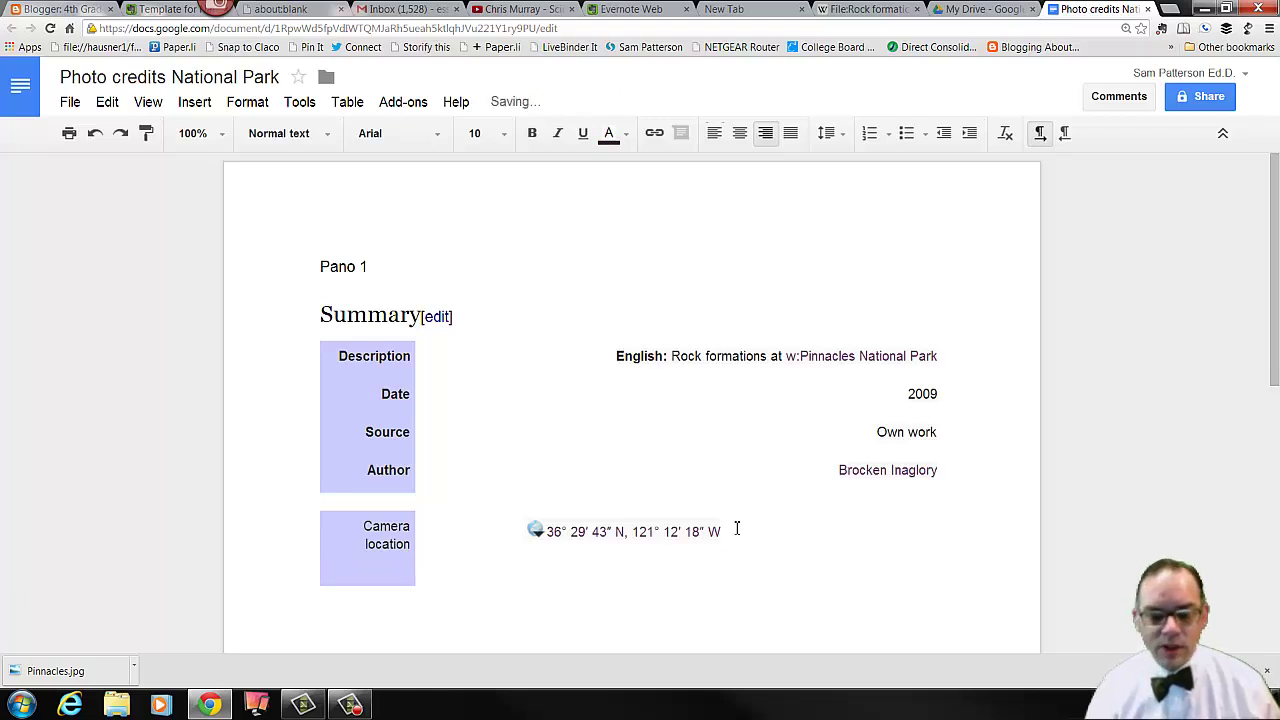
{"action": "key", "text": "ctrl+e"}
{"action": "key", "text": "ctrl+l"}
{"action": "key", "text": "BackSpace"}
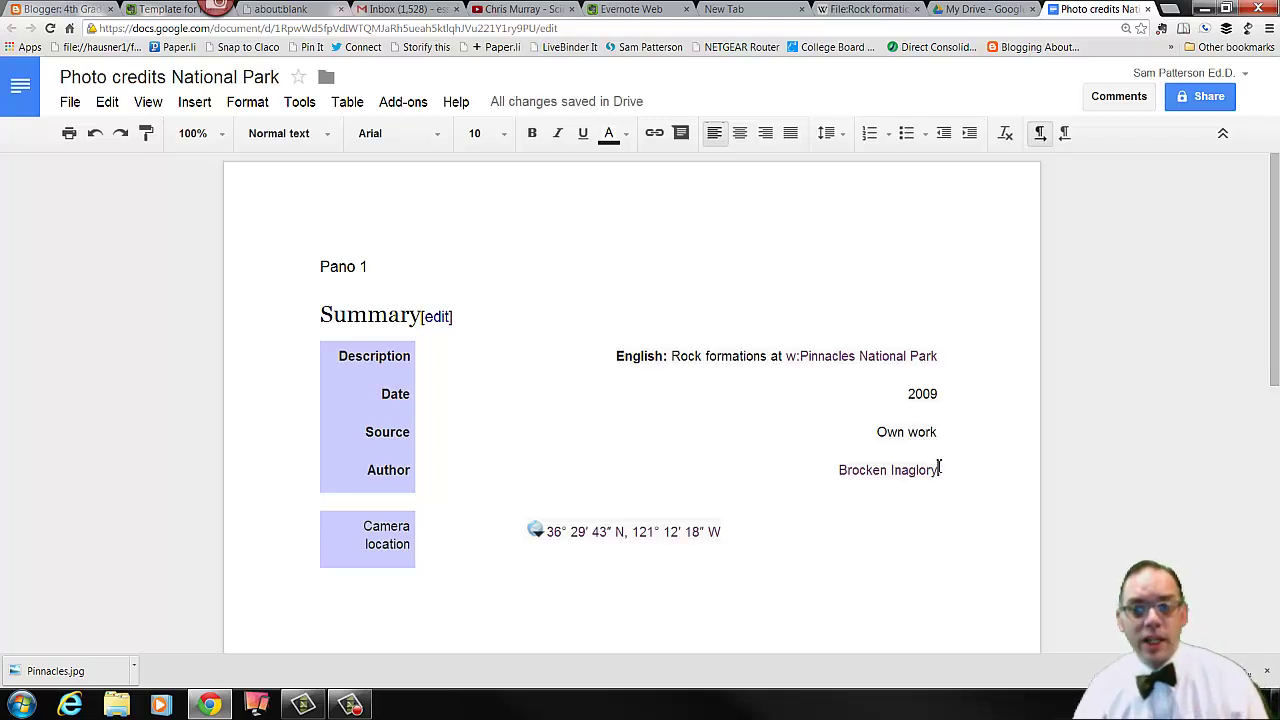
- Highlight the credited name in the table's Author row and return to the My Drive file list
{"action": "left_click_drag", "start_coordinate": [938, 468], "coordinate": [834, 468]}
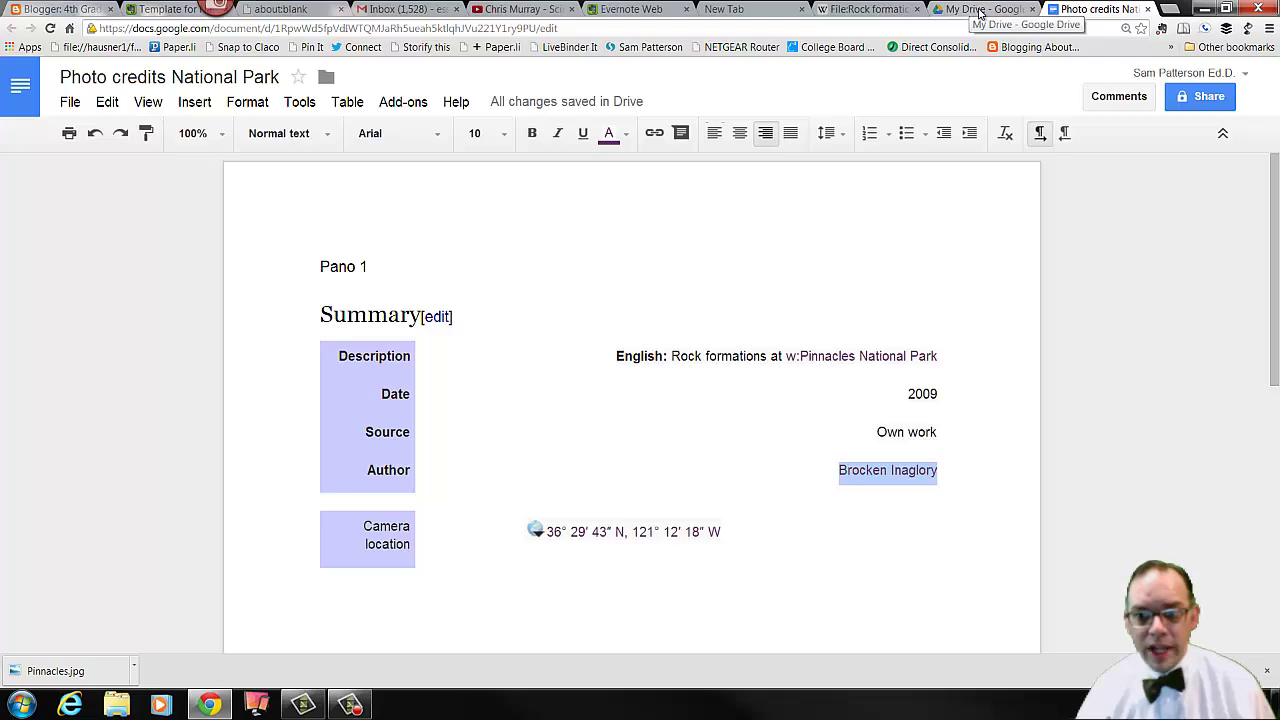
{"action": "left_click", "coordinate": [981, 12]}
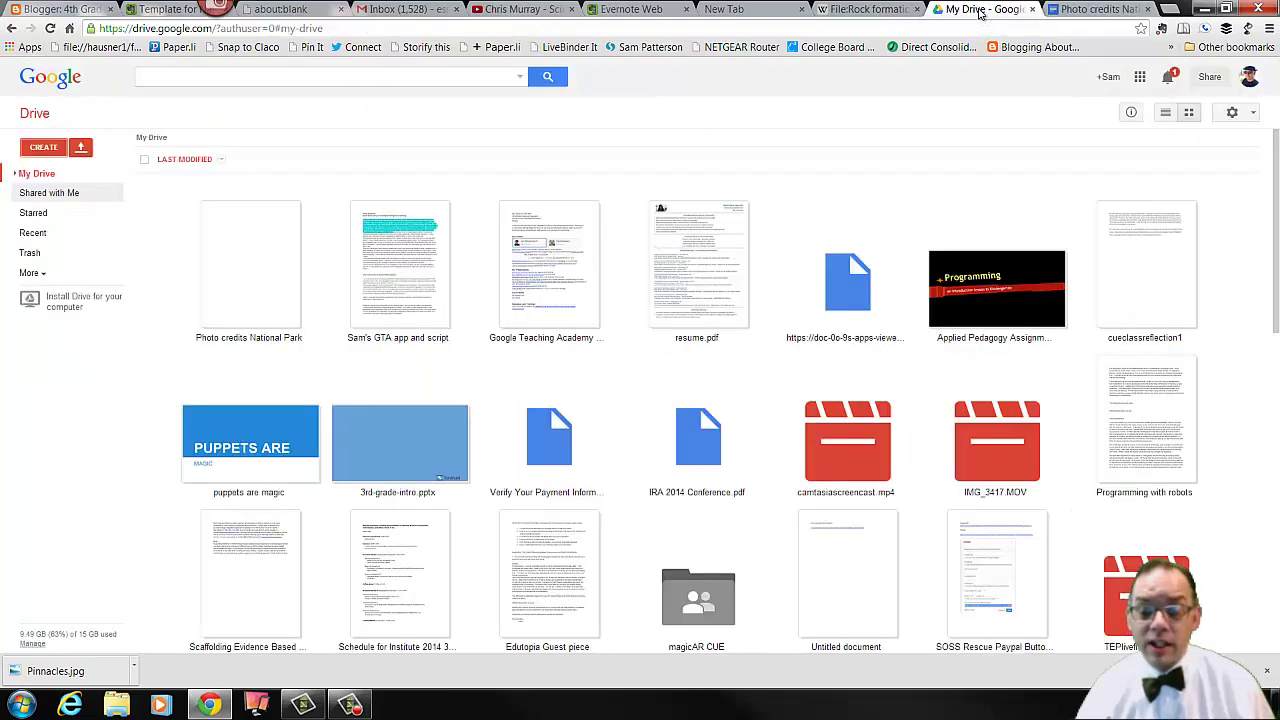